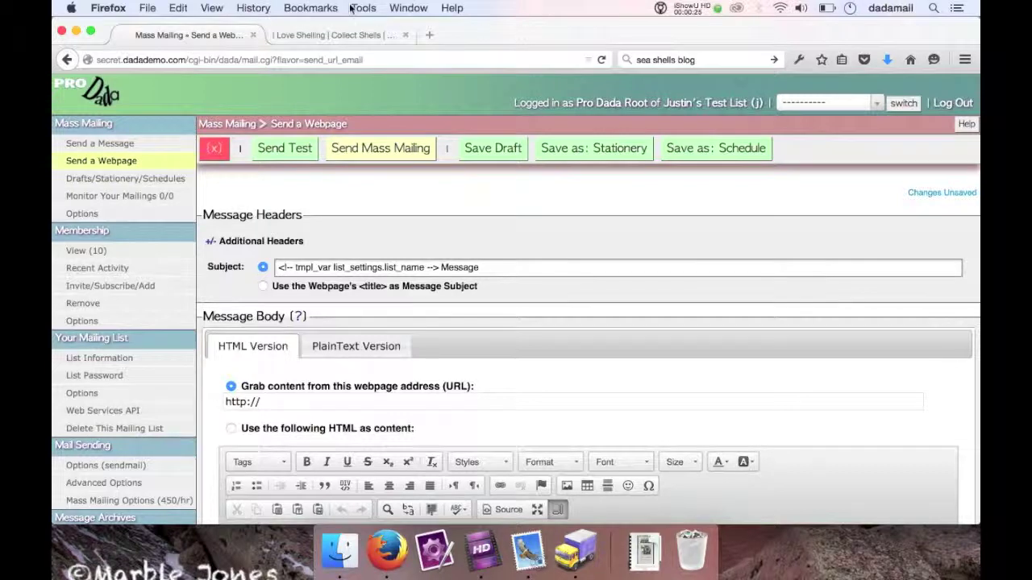
left_click(346, 34)
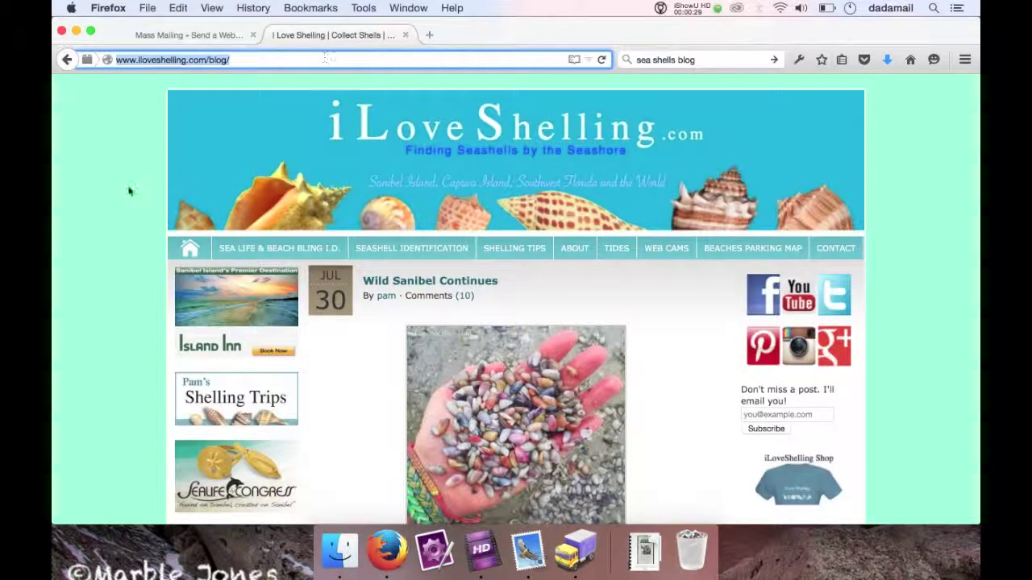
left_click(104, 237)
scroll(103, 237, "down", 5)
scroll(103, 239, "down", 1)
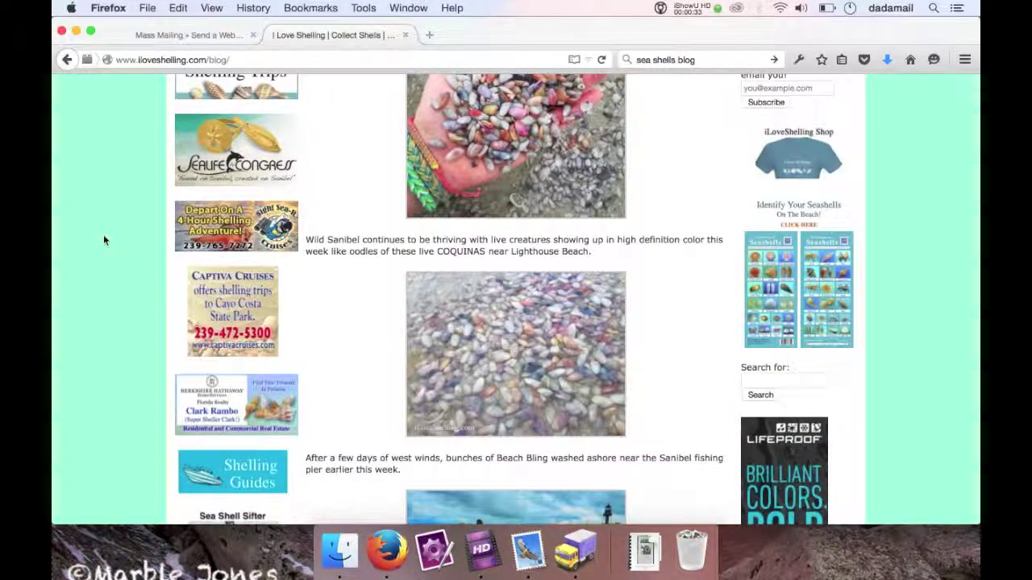
scroll(103, 240, "up", 8)
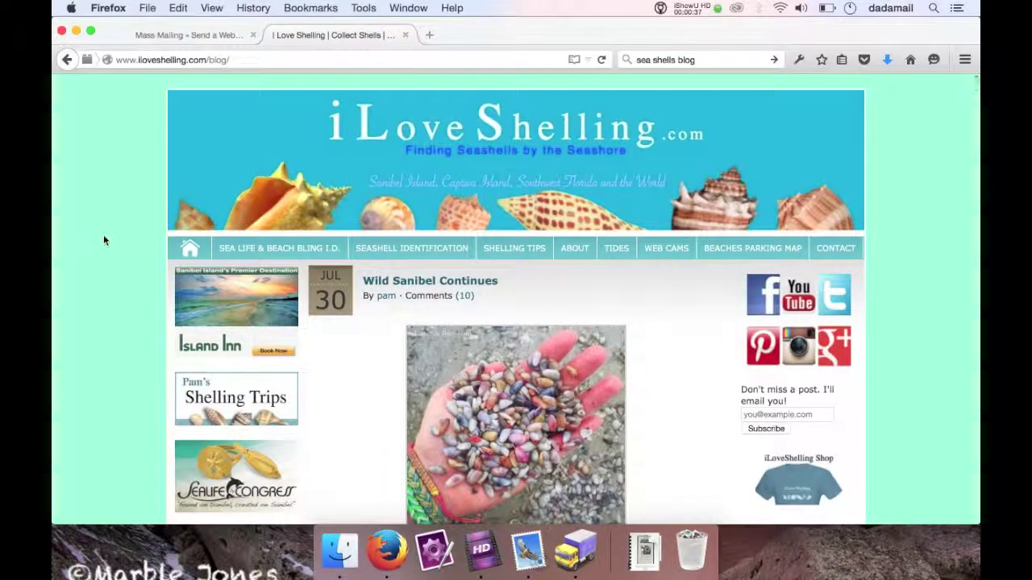
key("super+l")
key("super+c")
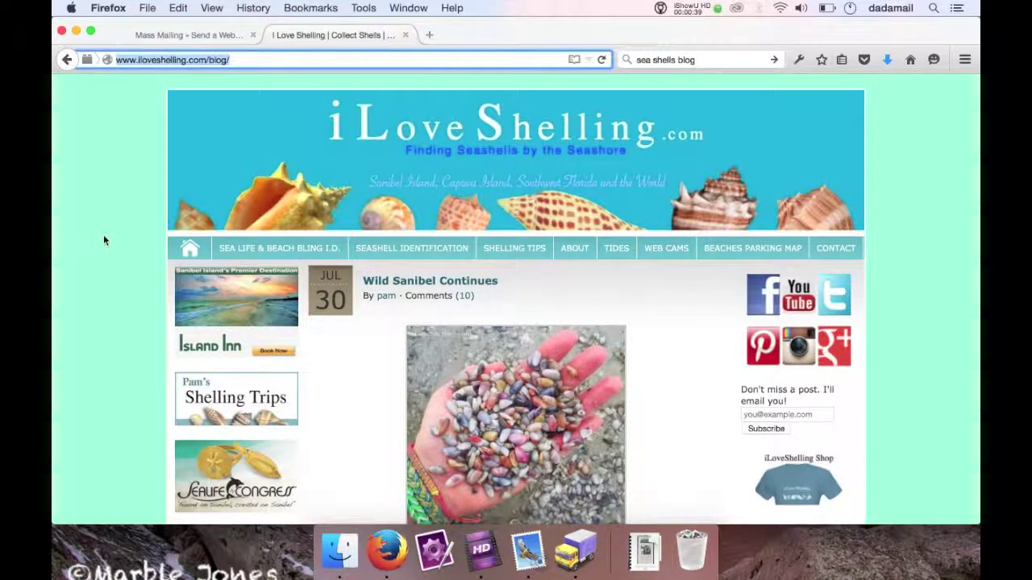
left_click(155, 38)
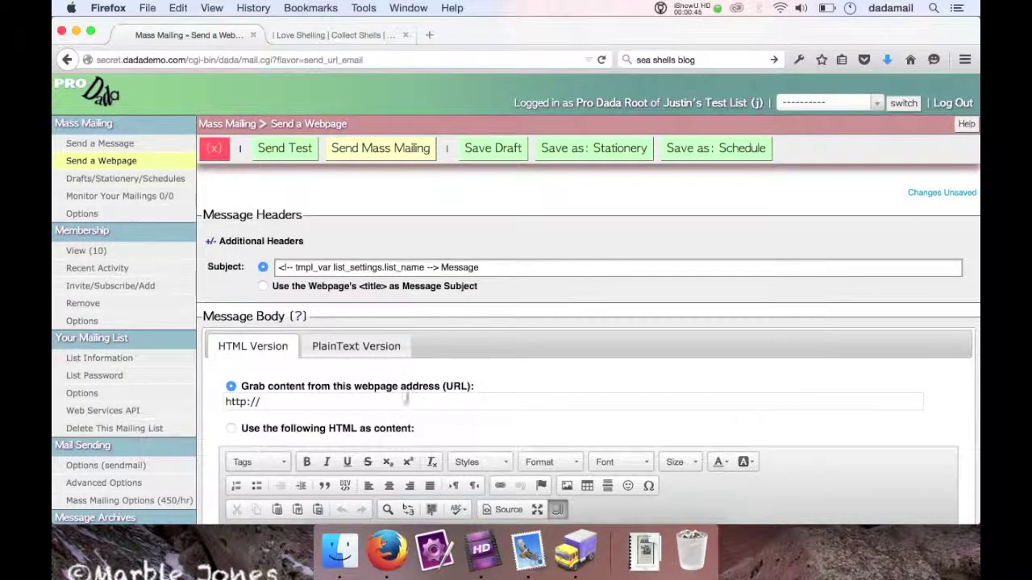
triple_click(302, 402)
key("super+v")
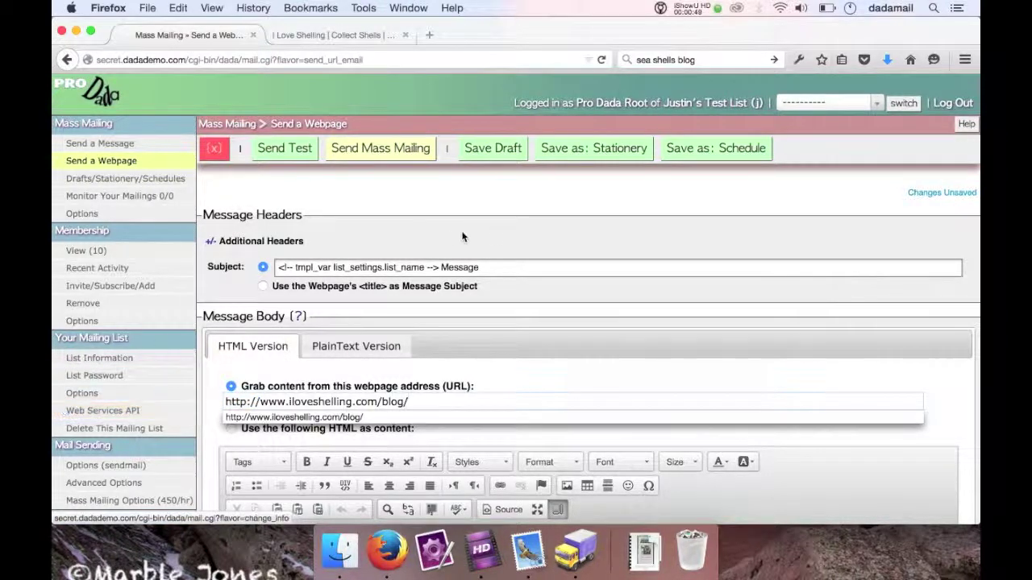
left_click(542, 222)
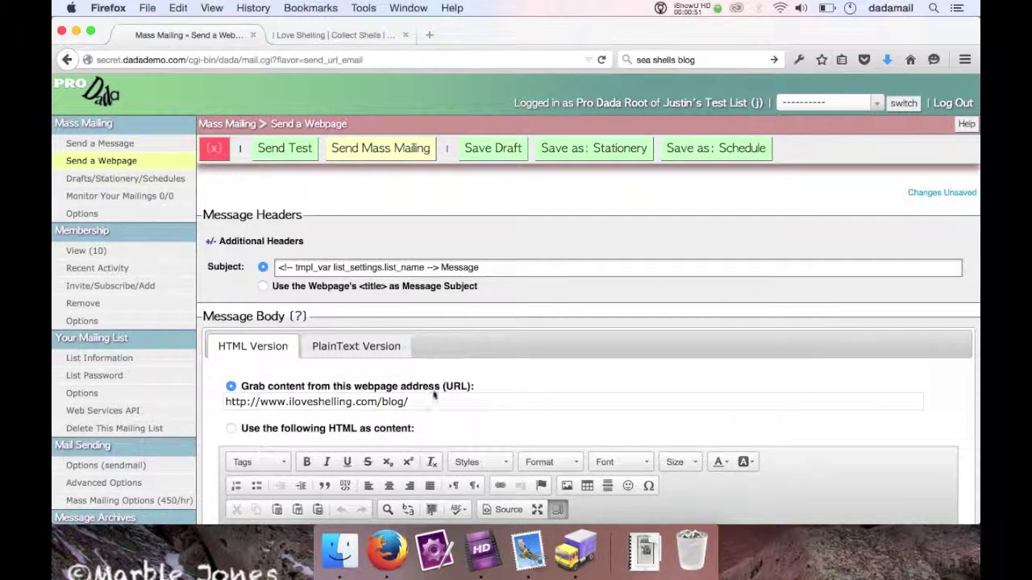
- Set the test recipient to the subscriber's e-mail address and send a test of the webpage mailing
scroll(442, 396, "down", 15)
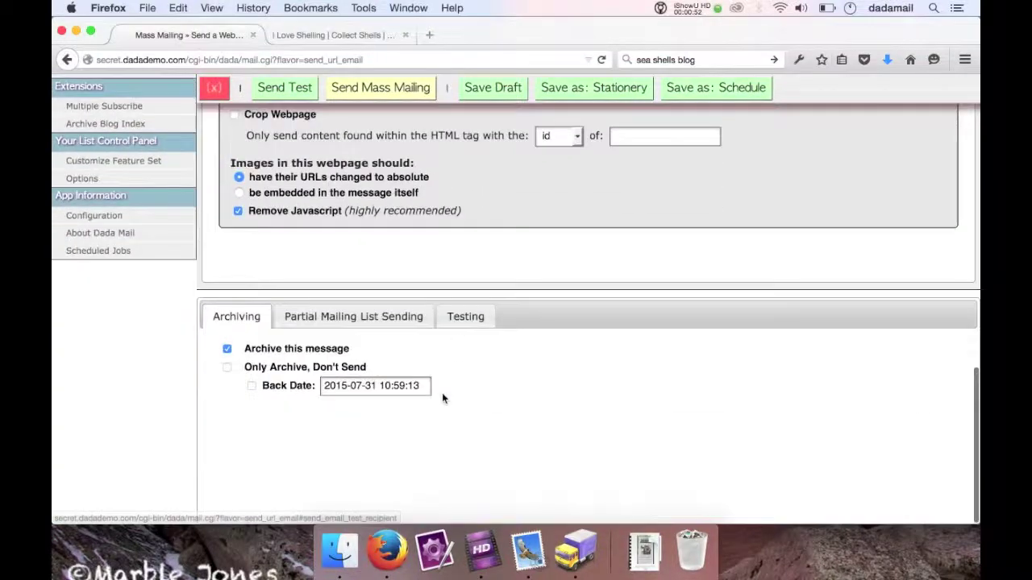
left_click(470, 317)
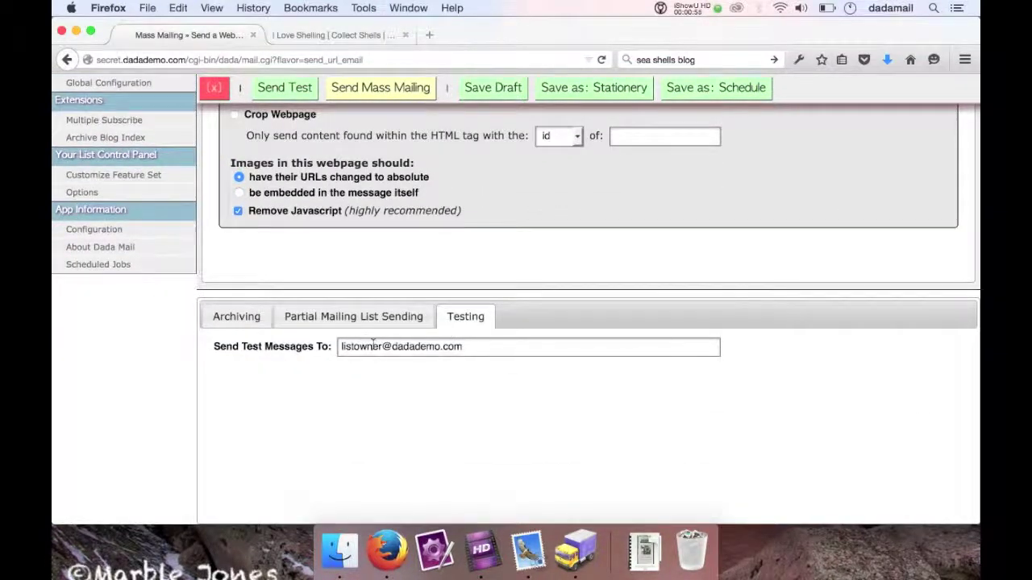
triple_click(482, 349)
type("subscr")
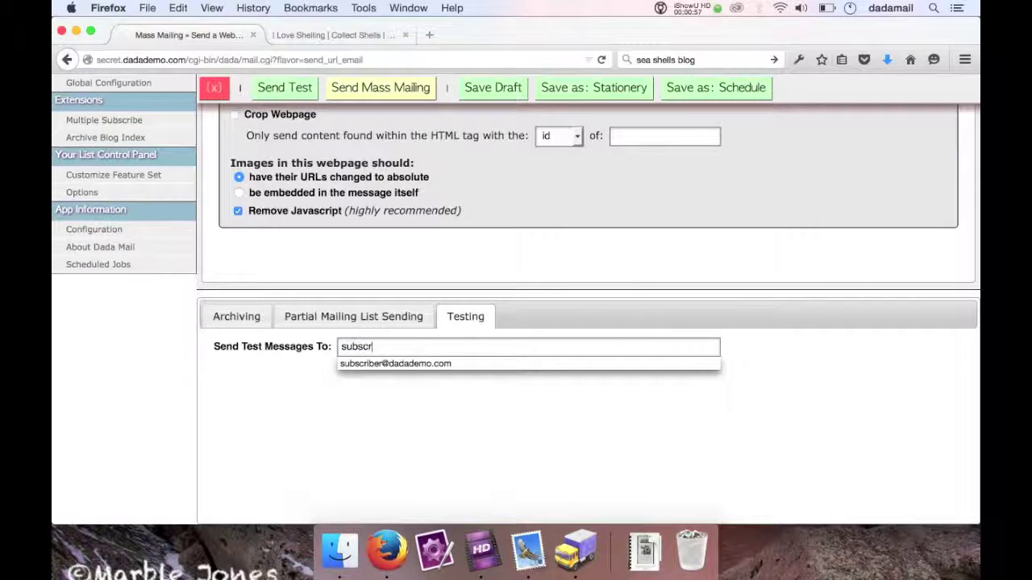
key("Down")
key("Return")
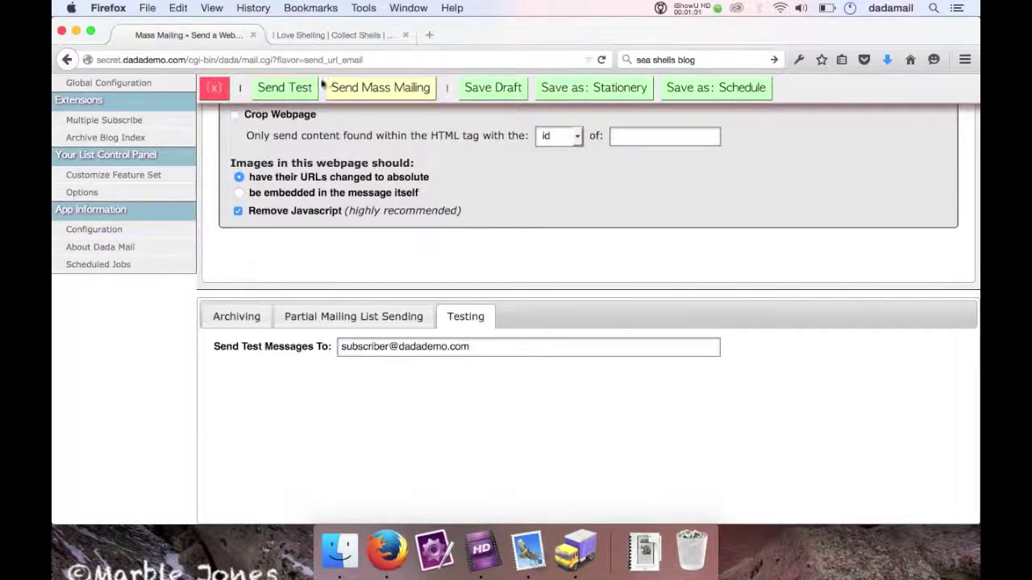
left_click(287, 87)
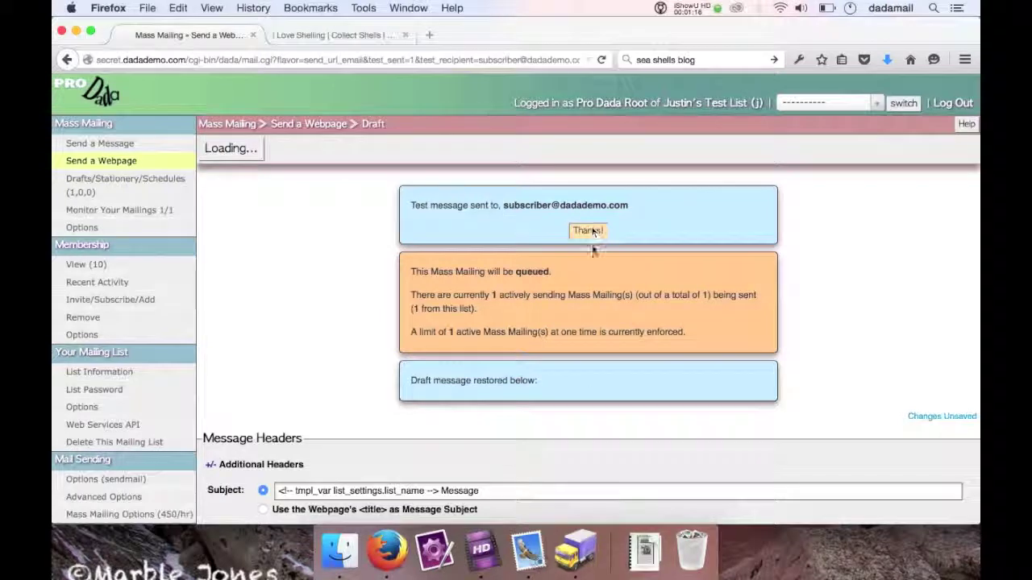
- Switch to Mail, open the received test message and examine how the blog page is laid out from header to footer
left_click(527, 552)
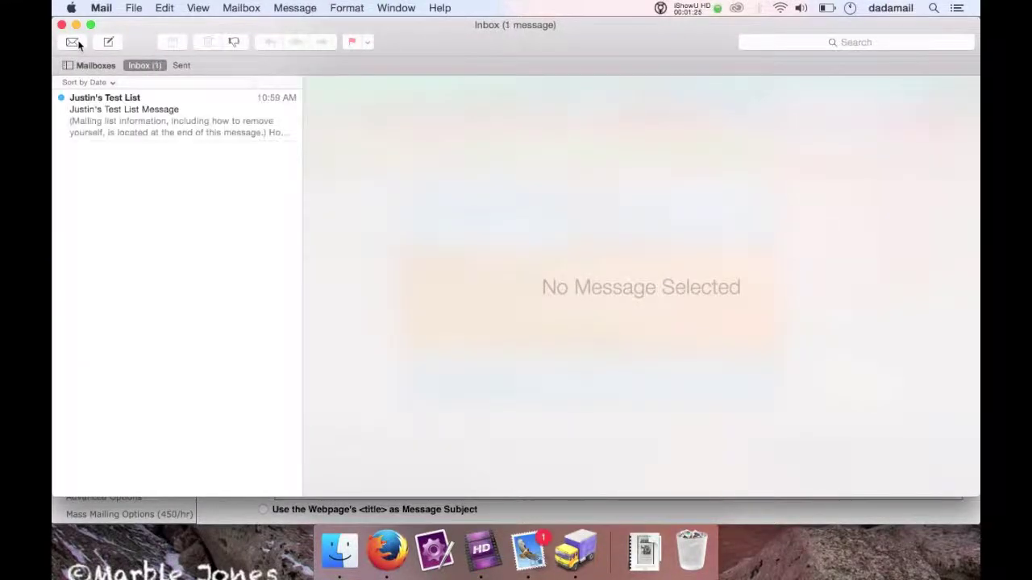
left_click(100, 116)
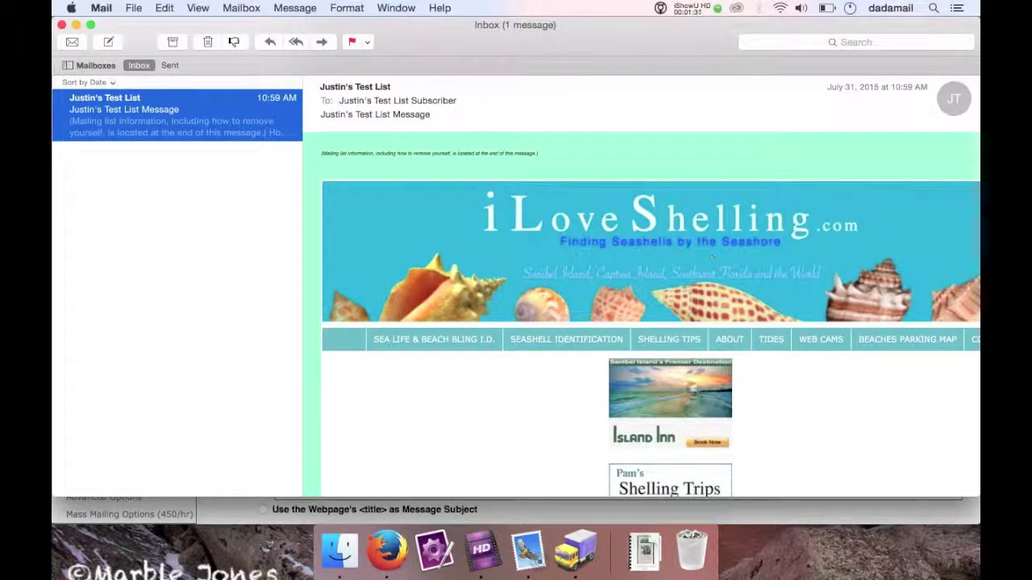
scroll(691, 383, "down", 15)
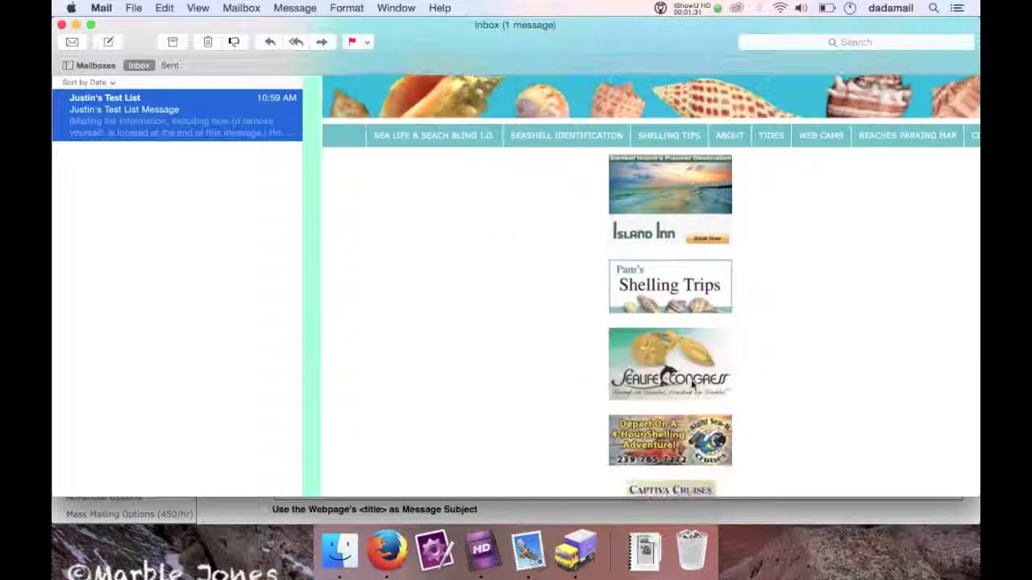
scroll(691, 385, "down", 15)
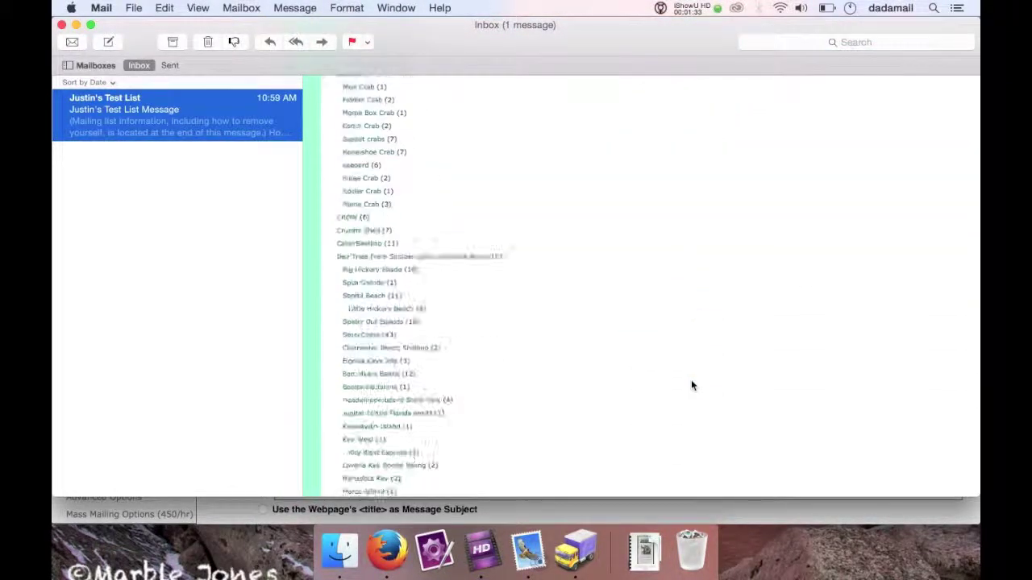
scroll(690, 386, "down", 5)
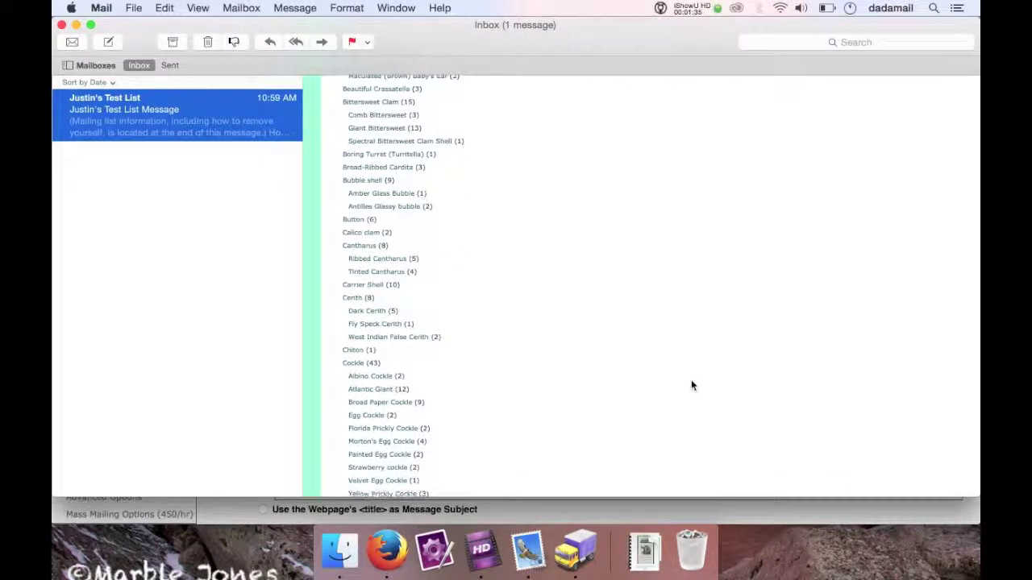
scroll(691, 385, "down", 20)
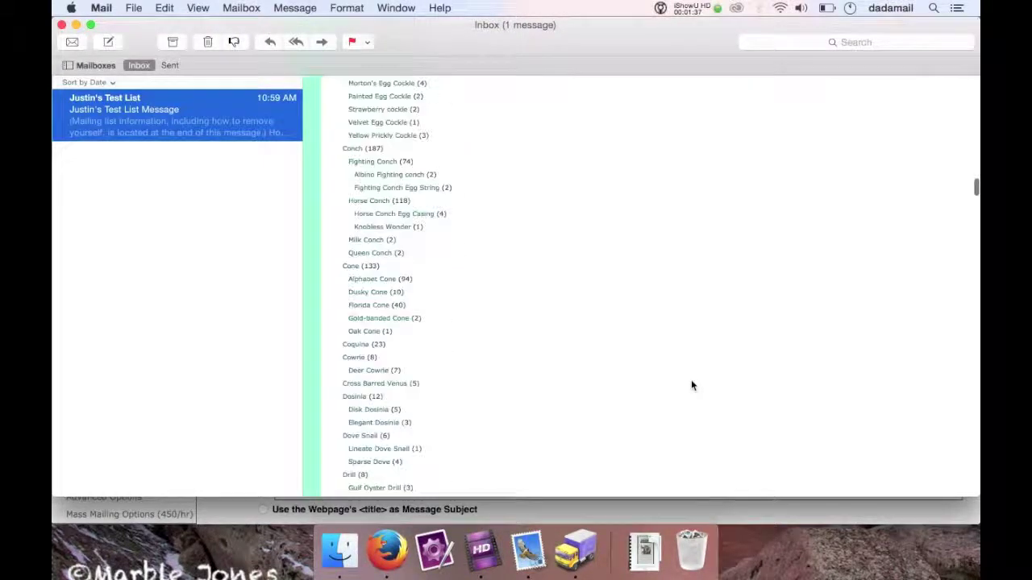
scroll(691, 385, "up", 20)
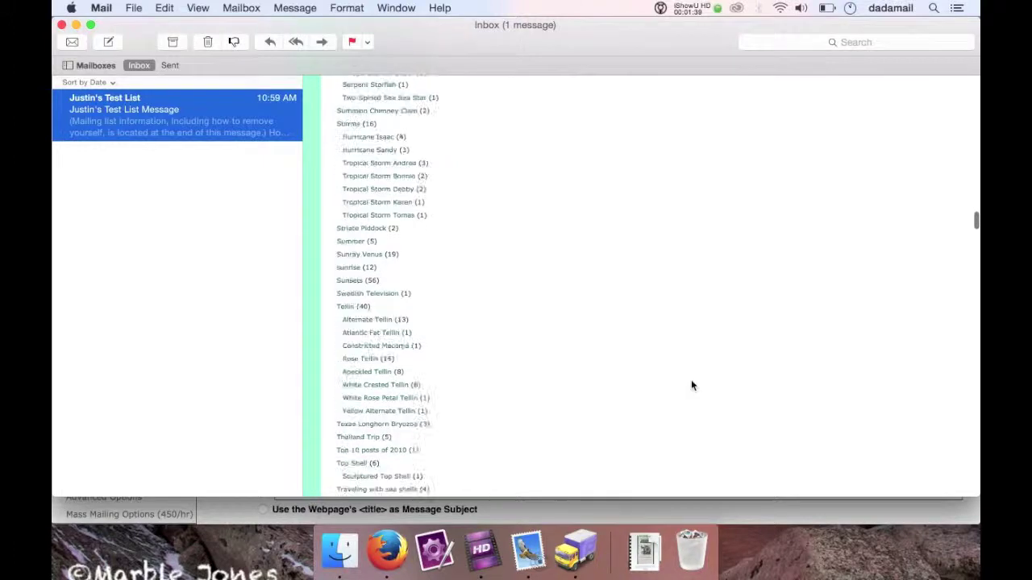
scroll(691, 385, "down", 20)
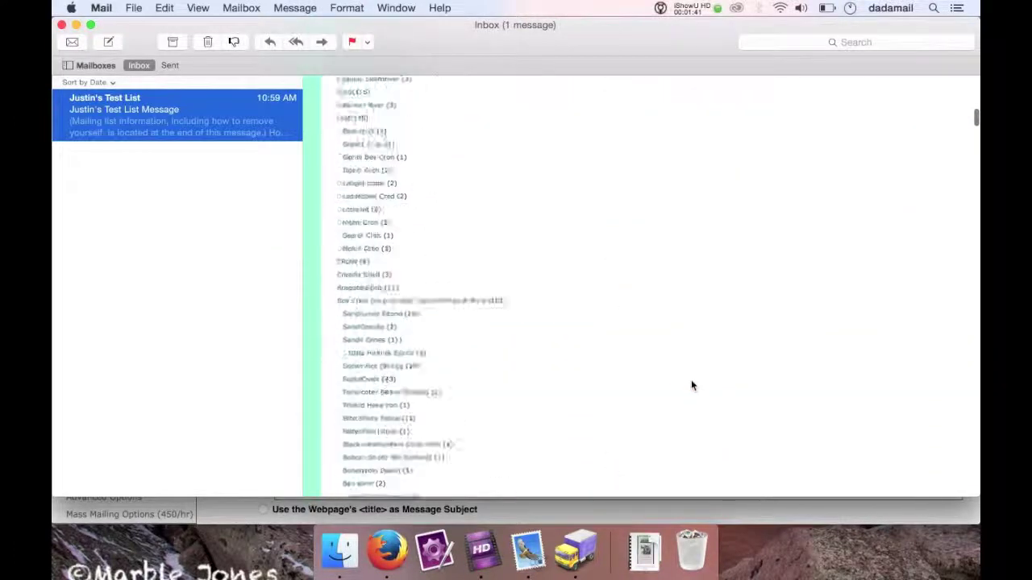
scroll(691, 385, "up", 5)
scroll(691, 385, "down", 20)
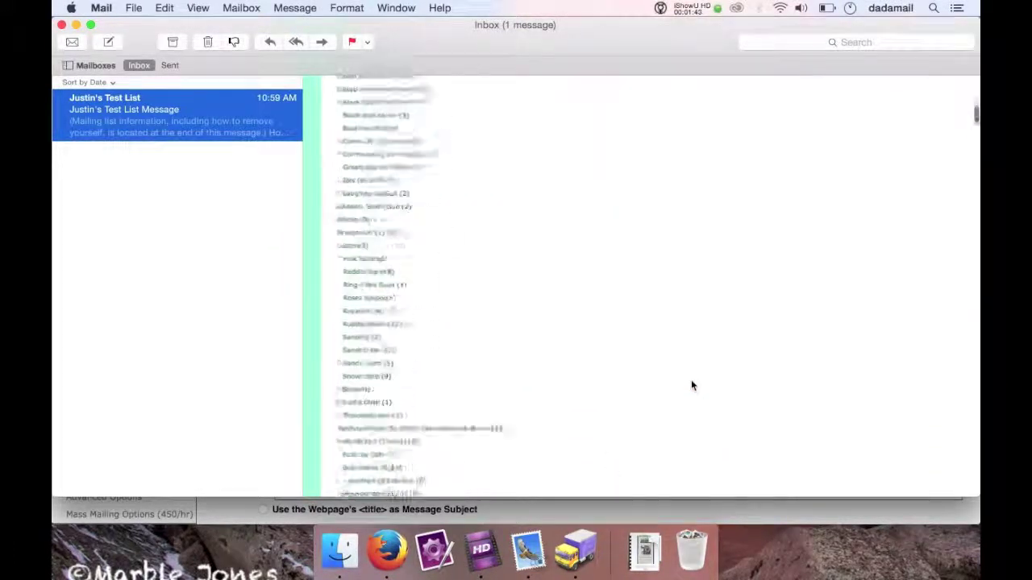
scroll(690, 386, "down", 5)
scroll(691, 386, "up", 20)
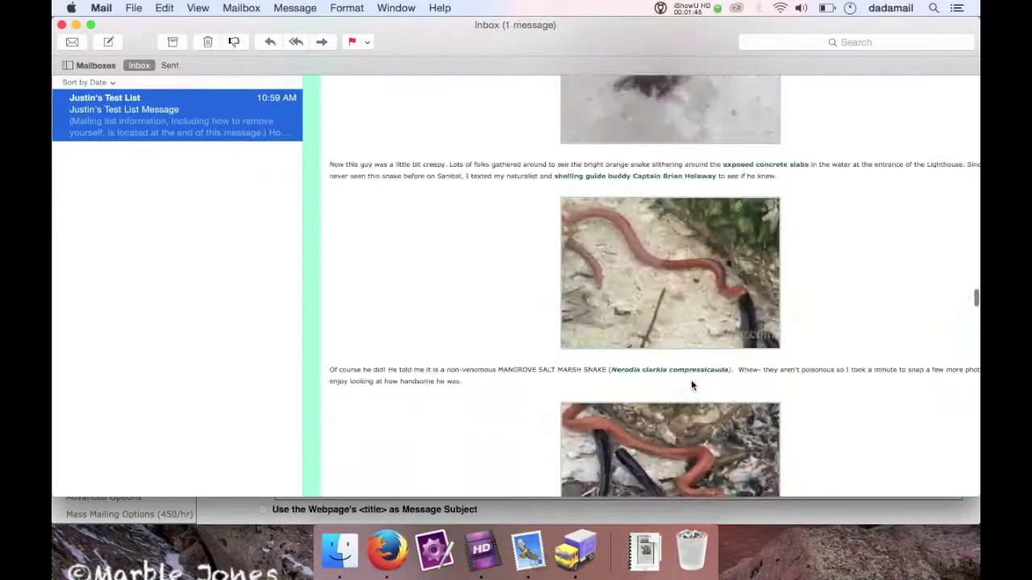
scroll(691, 385, "up", 10)
scroll(690, 385, "down", 20)
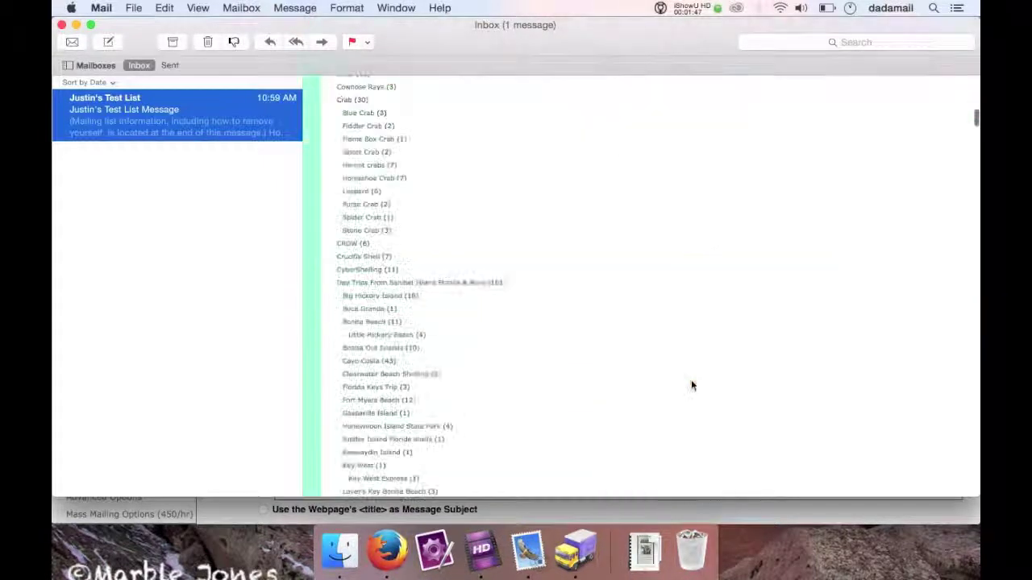
scroll(691, 386, "down", 15)
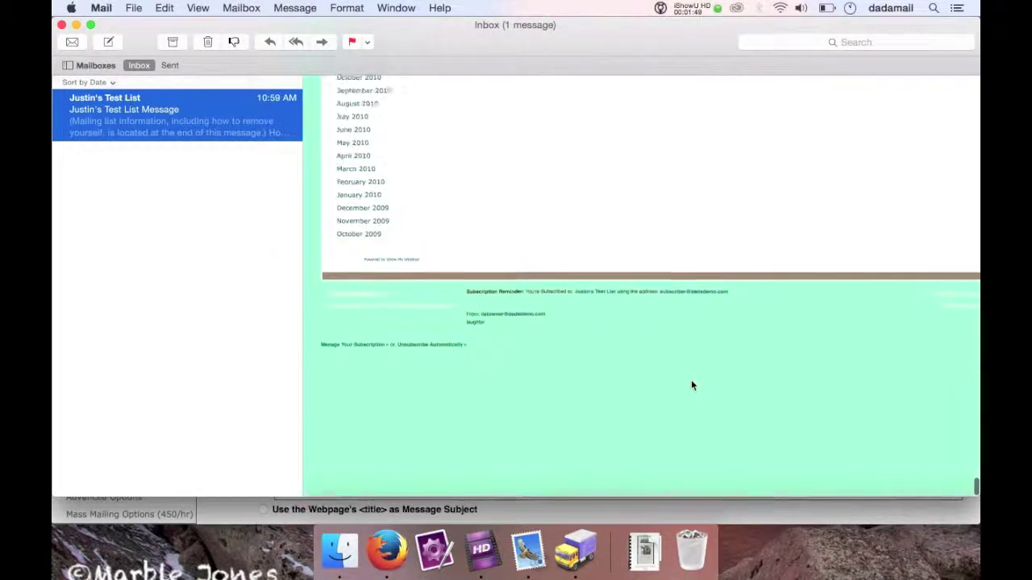
scroll(709, 282, "up", 20)
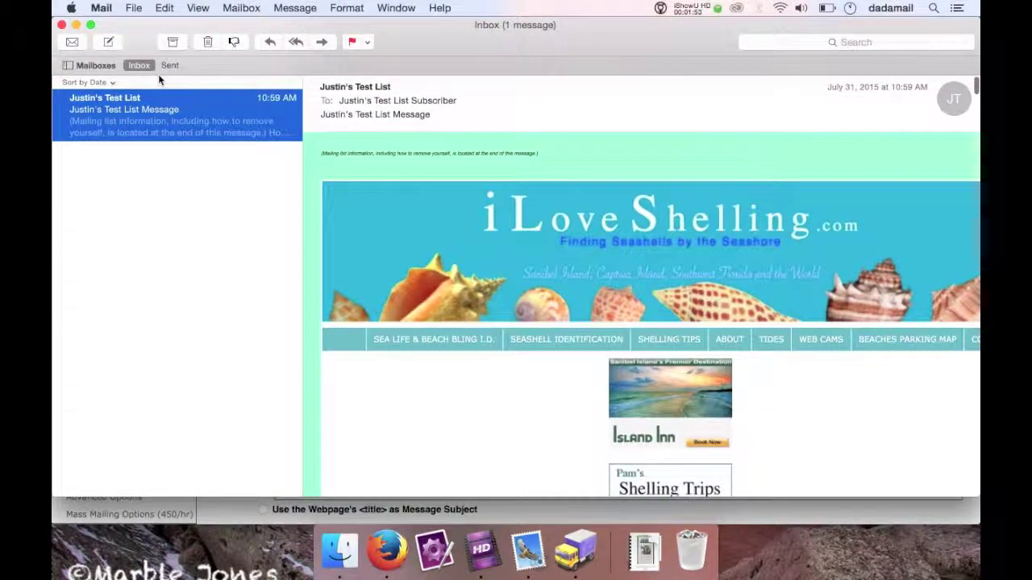
- Delete the received test message and switch back to Firefox at the mailing's Advanced Options
key("BackSpace")
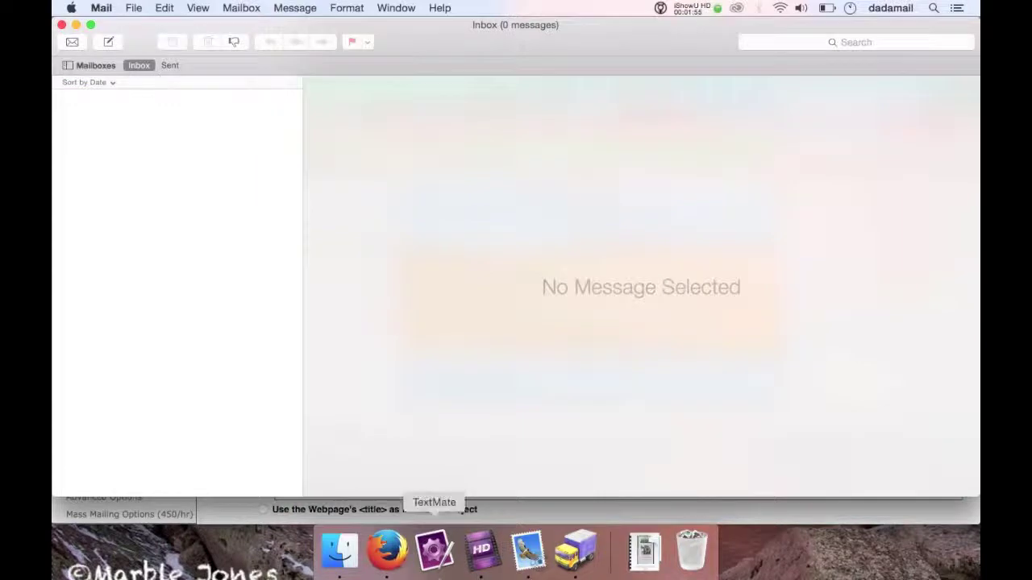
left_click(383, 552)
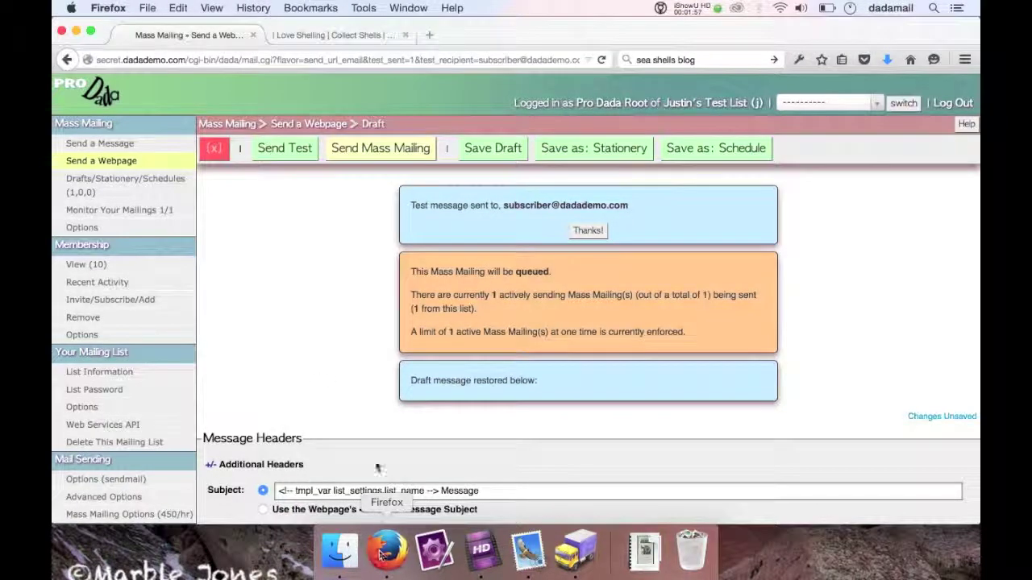
scroll(320, 378, "down", 15)
scroll(320, 378, "down", 5)
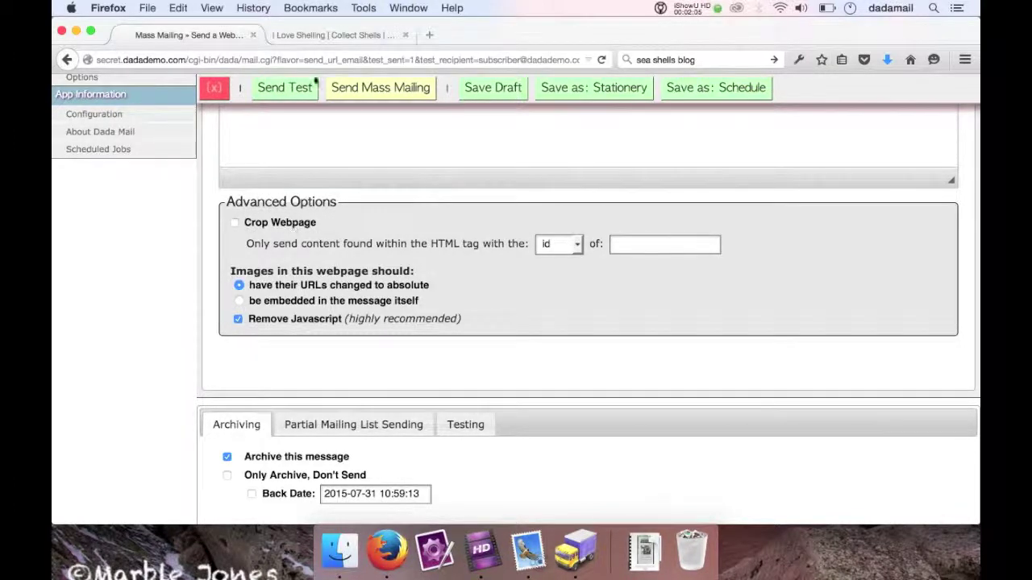
- Check the blog page's layout, then enable Crop Webpage for the mailing and choose the HTML tag attribute to crop by
left_click(339, 35)
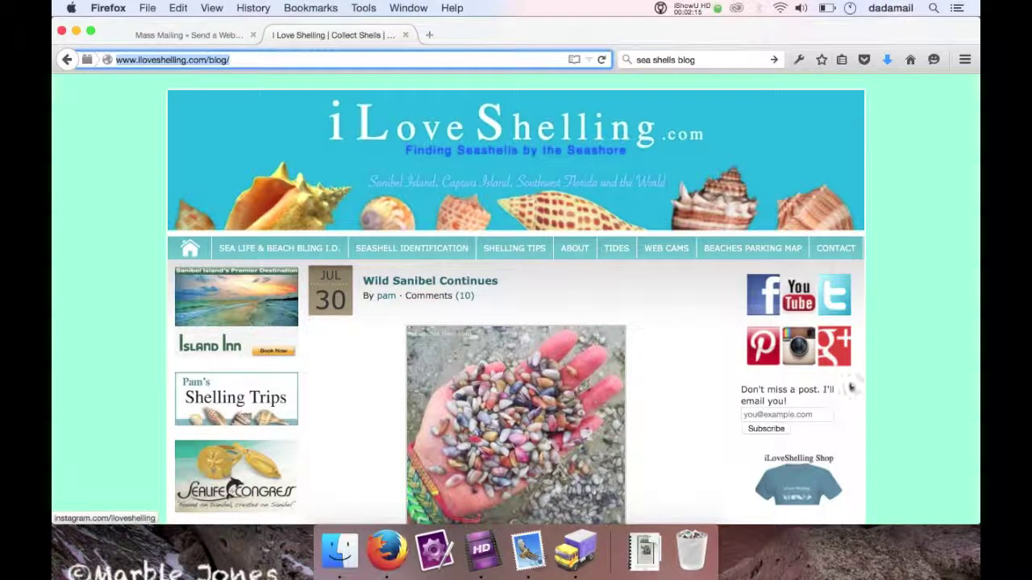
scroll(886, 429, "down", 10)
scroll(886, 429, "up", 10)
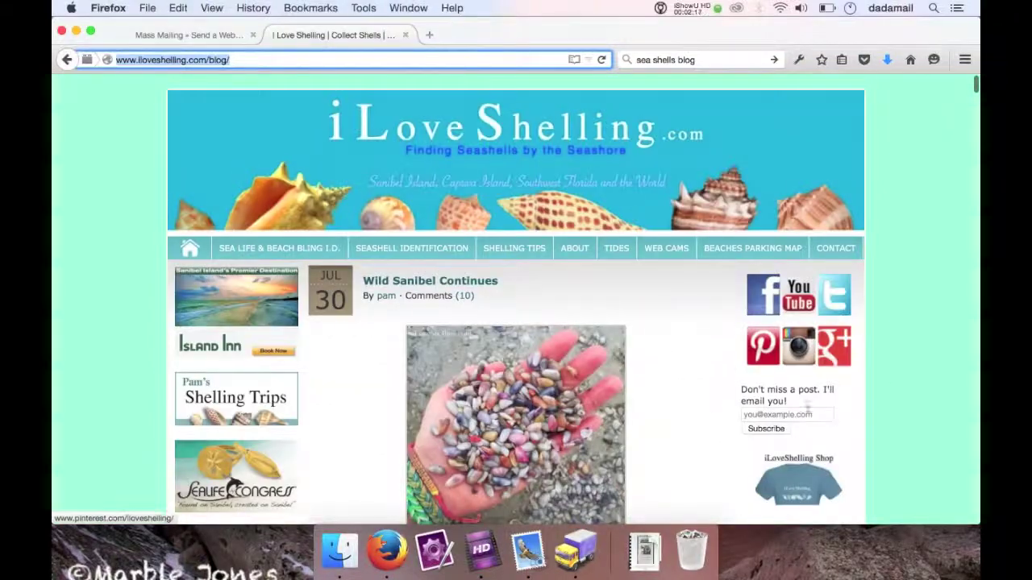
scroll(914, 399, "down", 8)
scroll(914, 396, "down", 3)
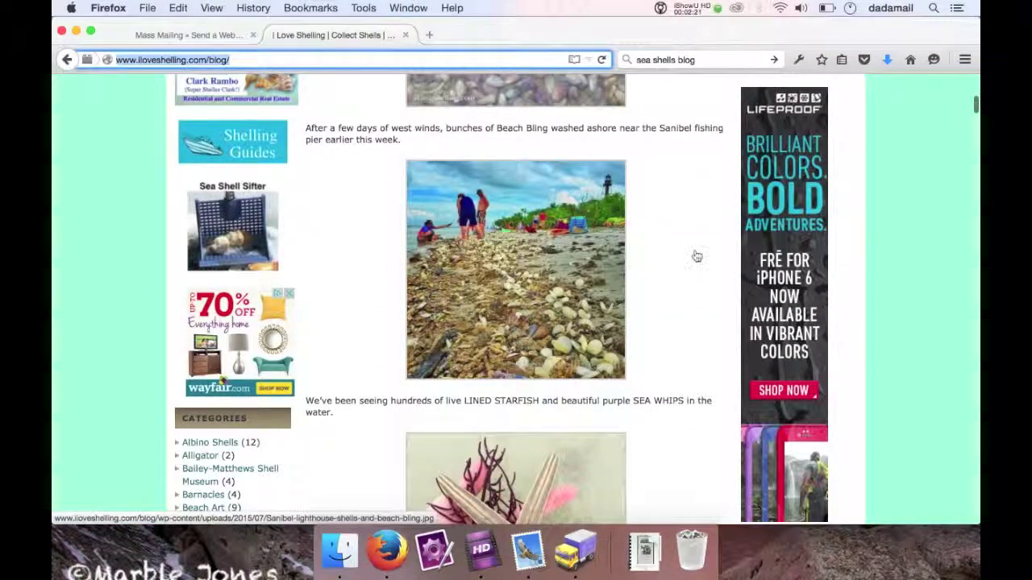
scroll(693, 256, "up", 15)
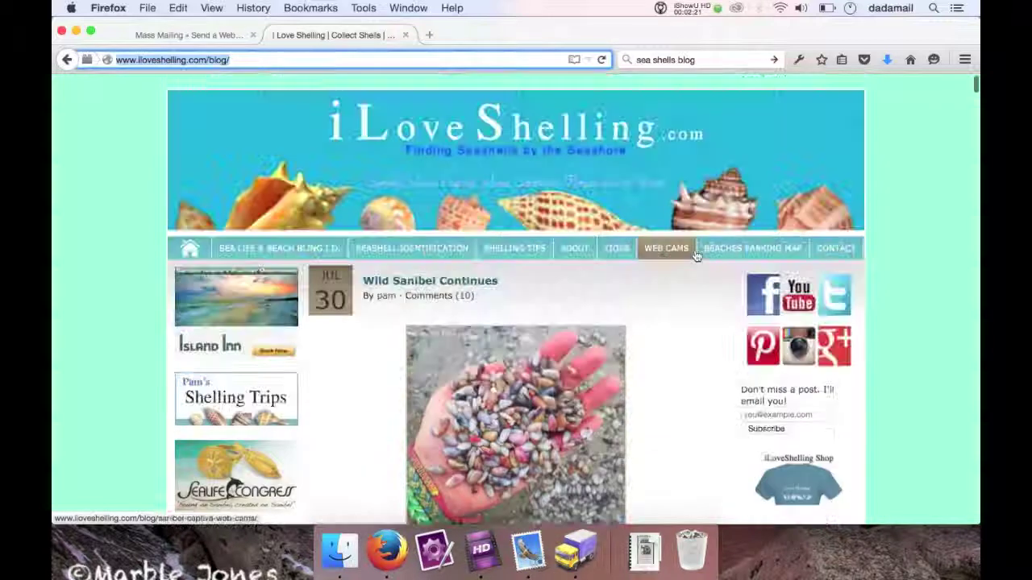
left_click(220, 34)
left_click(252, 225)
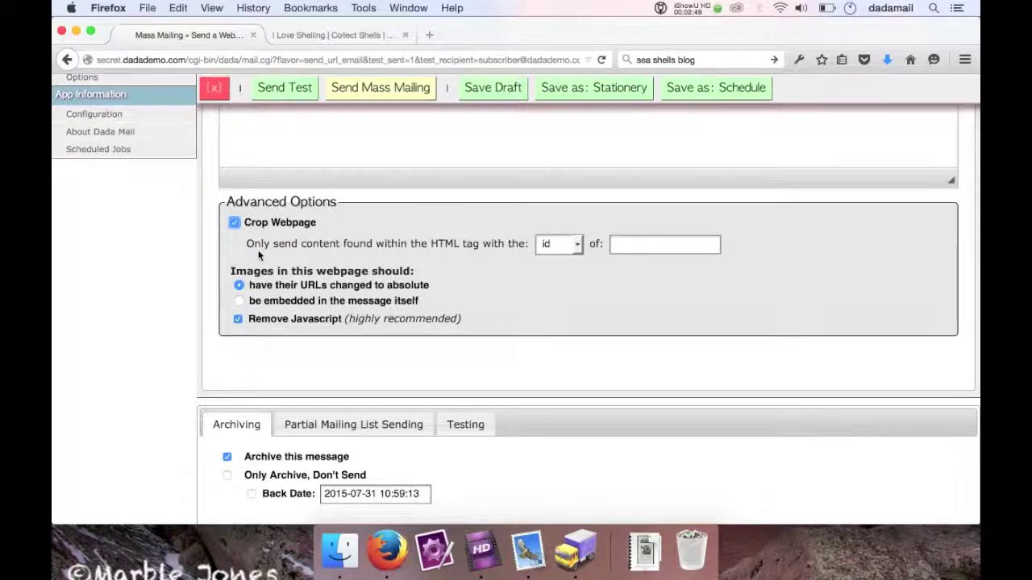
left_click(538, 244)
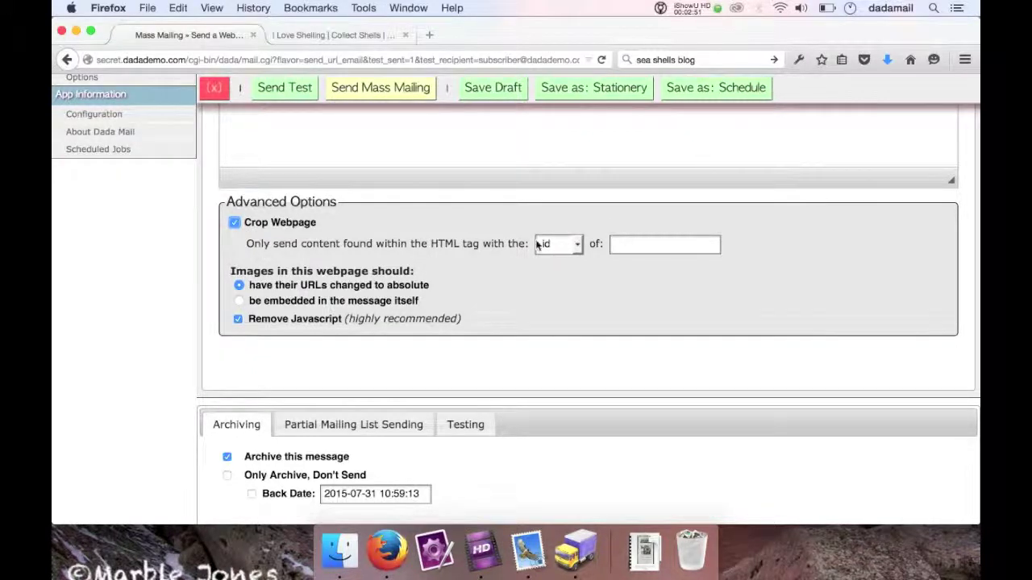
left_click(542, 260)
- Inspect the blog page's HTML around the post title and examine which element encloses only the post column
left_click(362, 35)
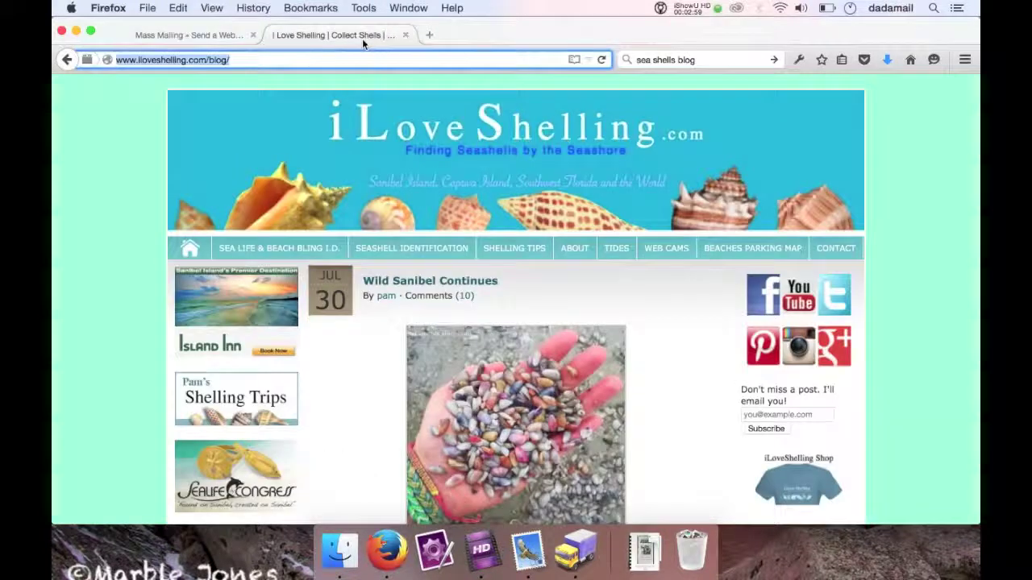
right_click(514, 290)
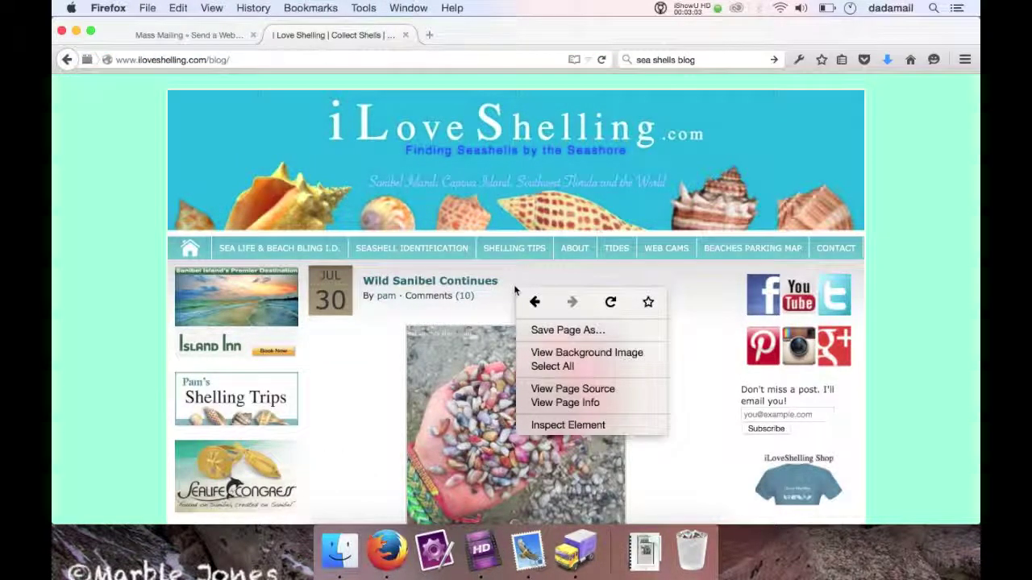
left_click(545, 427)
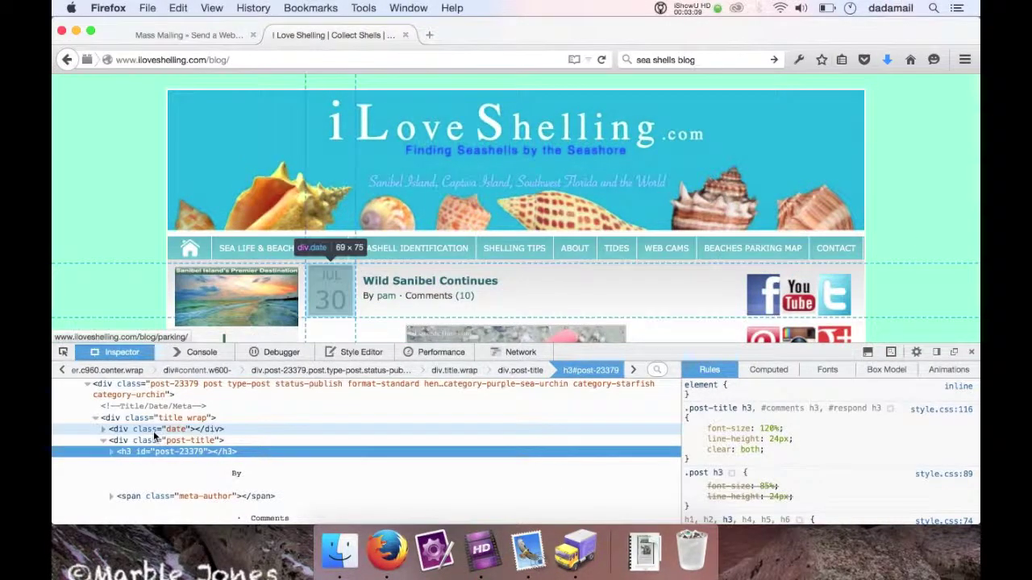
scroll(153, 431, "down", 3)
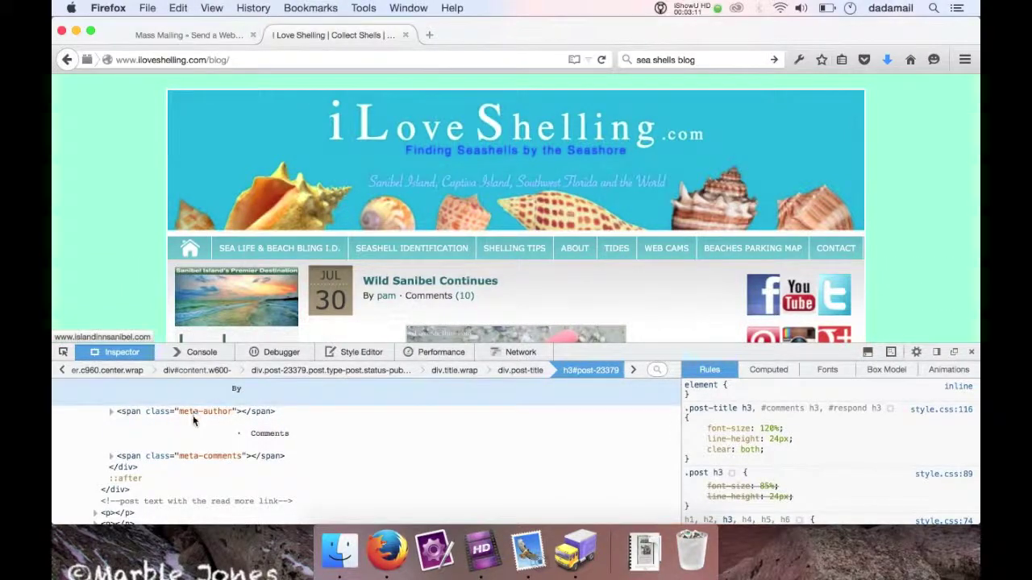
scroll(193, 419, "up", 5)
scroll(193, 419, "up", 3)
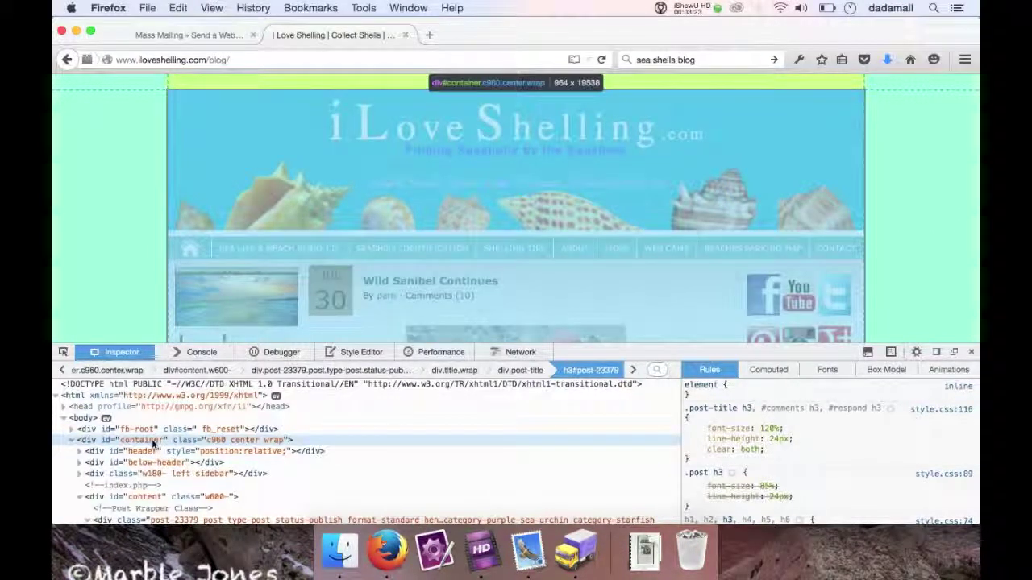
scroll(152, 439, "down", 2)
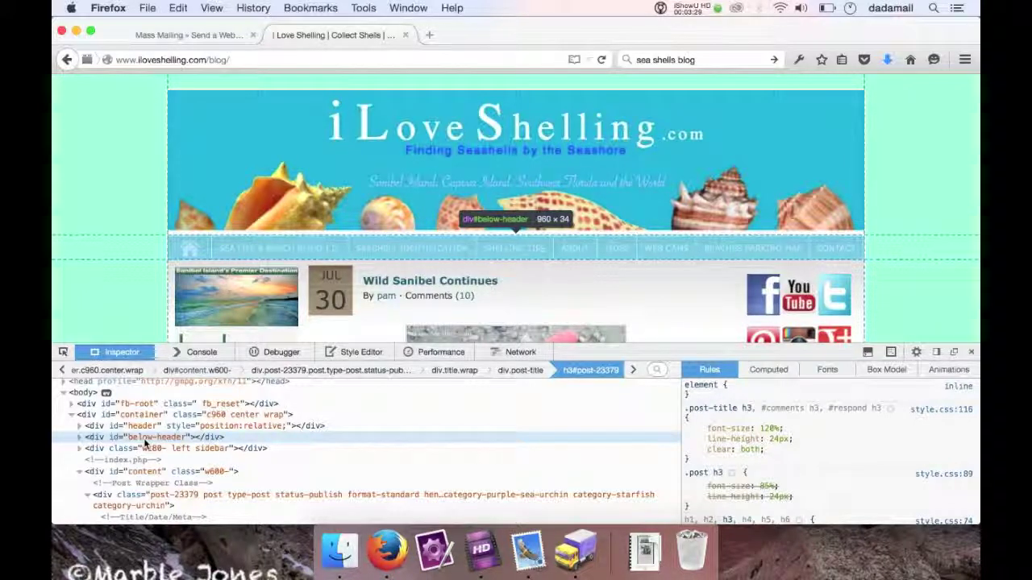
scroll(326, 429, "down", 3)
scroll(325, 429, "down", 1)
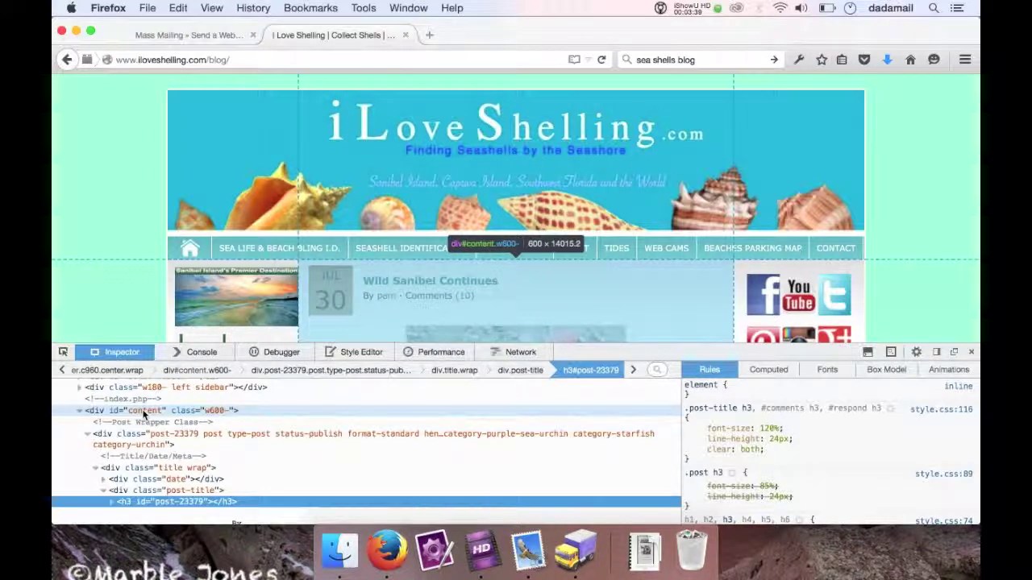
- Copy the id "content" from the div enclosing the posts and enter it as the mailing's Crop Webpage id
double_click(145, 411)
key("super+c")
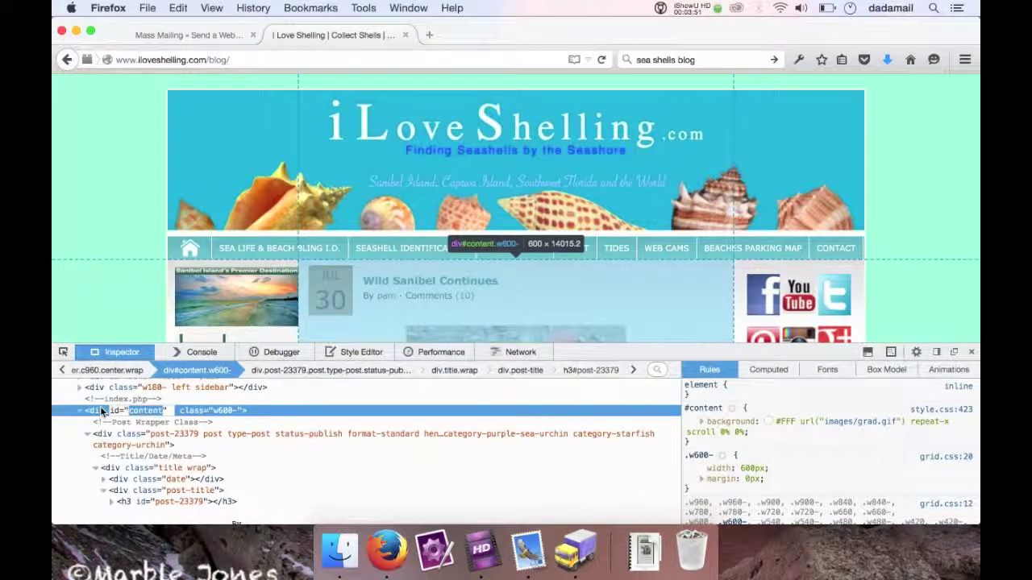
left_click(199, 35)
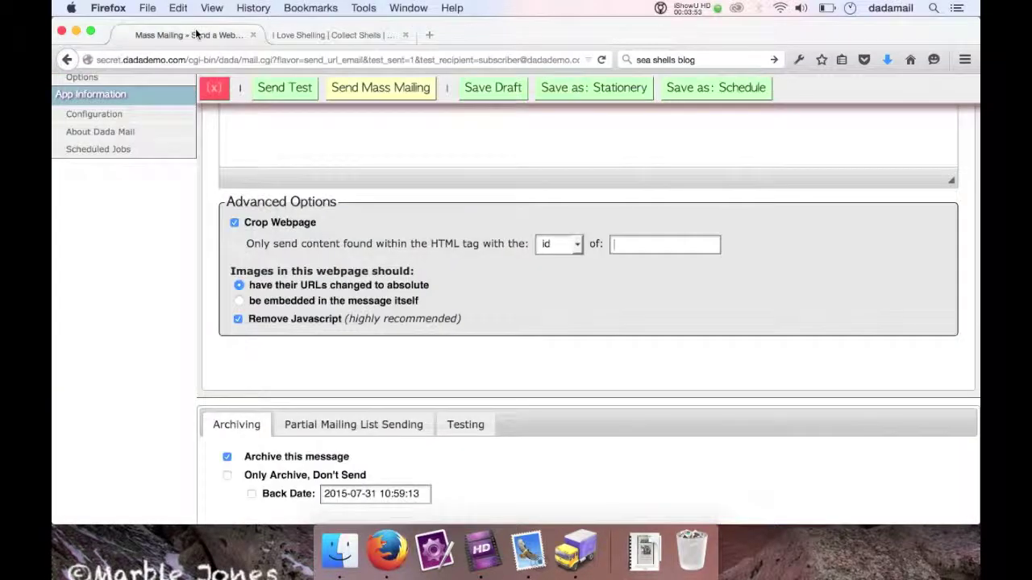
left_click(658, 233)
key("super+v")
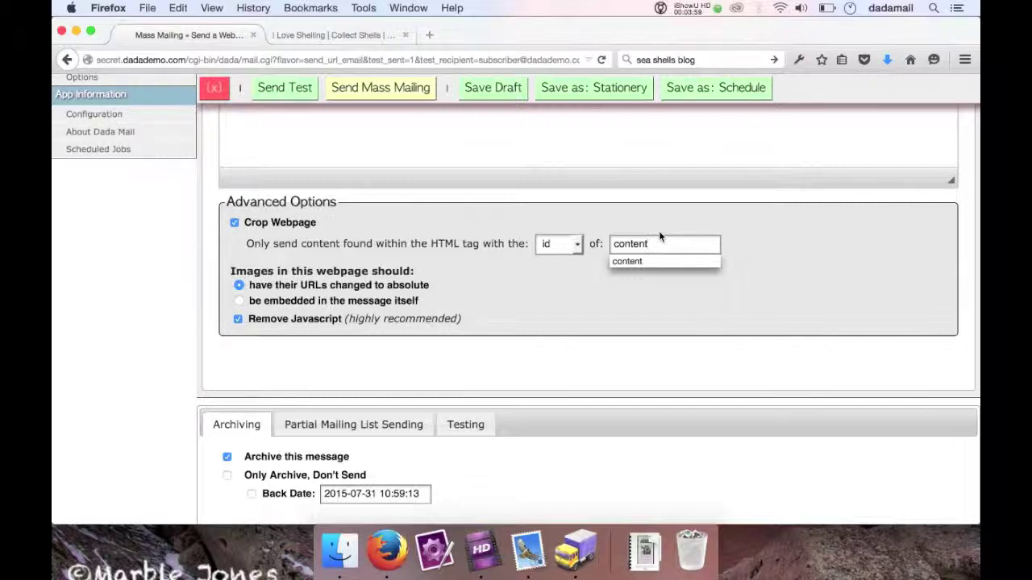
left_click(763, 262)
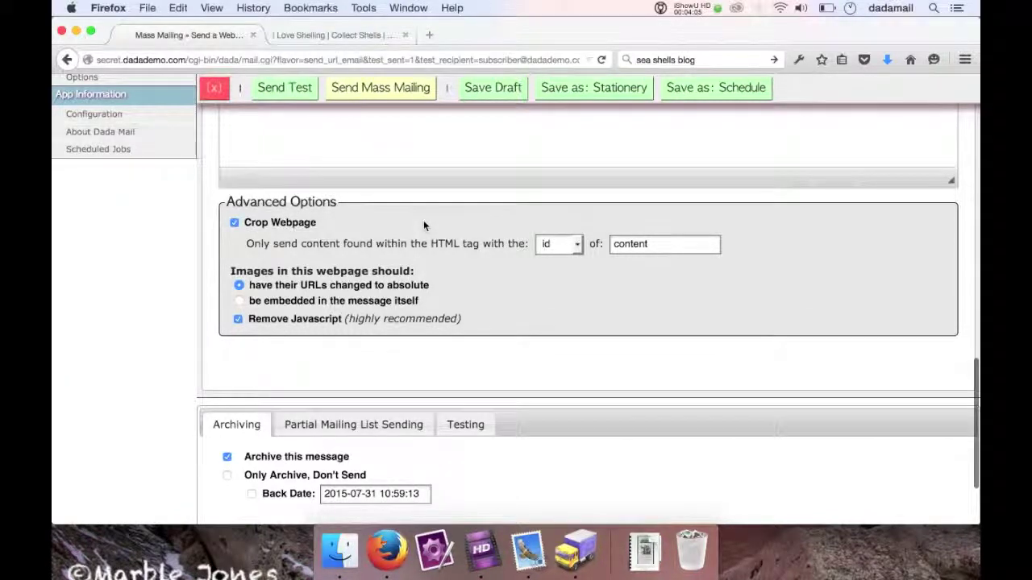
- Replace the message subject with "blah blah blah", then choose to use the webpage's title as the message subject
scroll(423, 224, "up", 5)
scroll(423, 224, "up", 5)
scroll(314, 272, "down", 3)
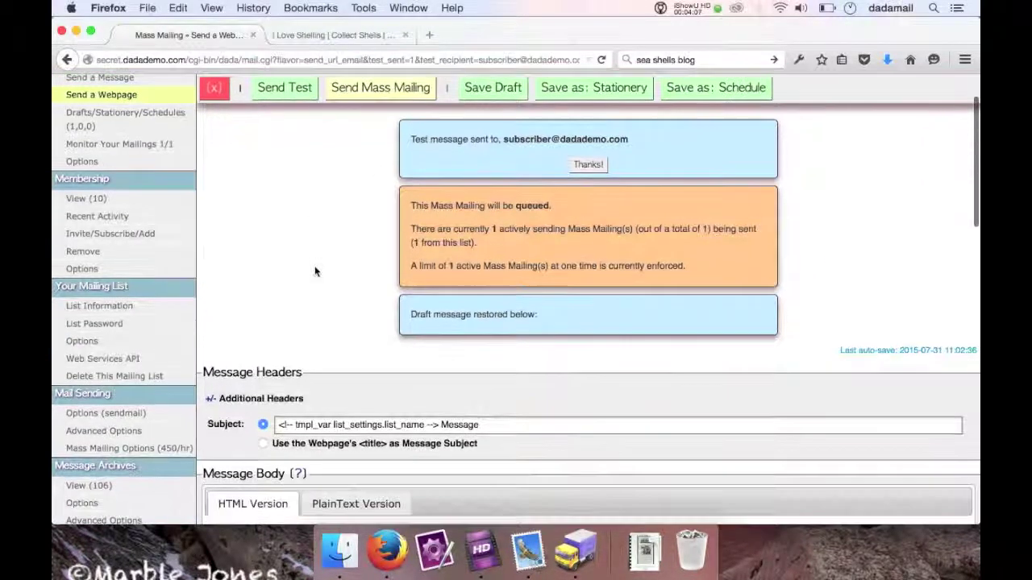
left_click_drag(303, 275, 220, 276)
scroll(368, 216, "down", 4)
triple_click(300, 168)
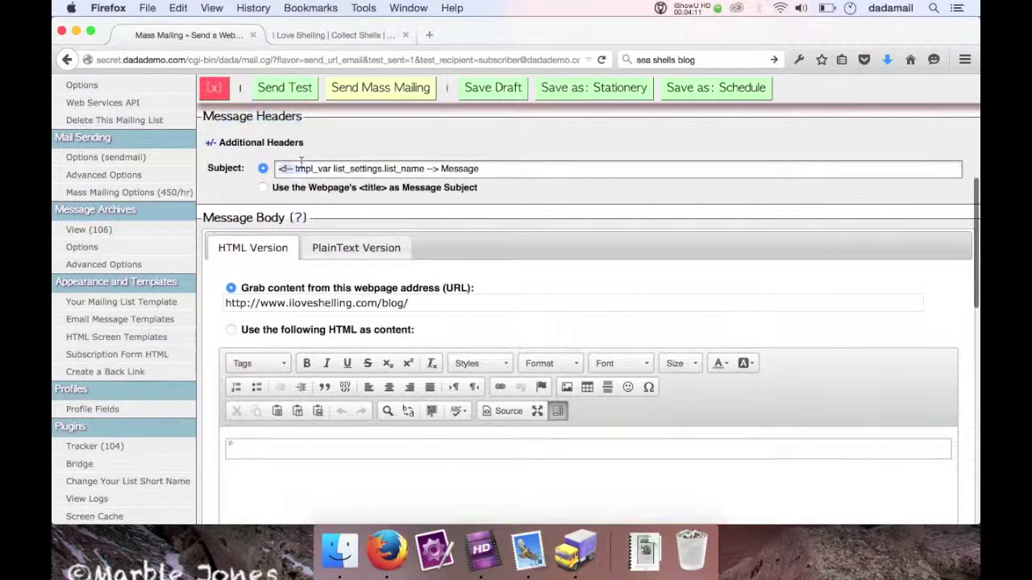
type("blah bla")
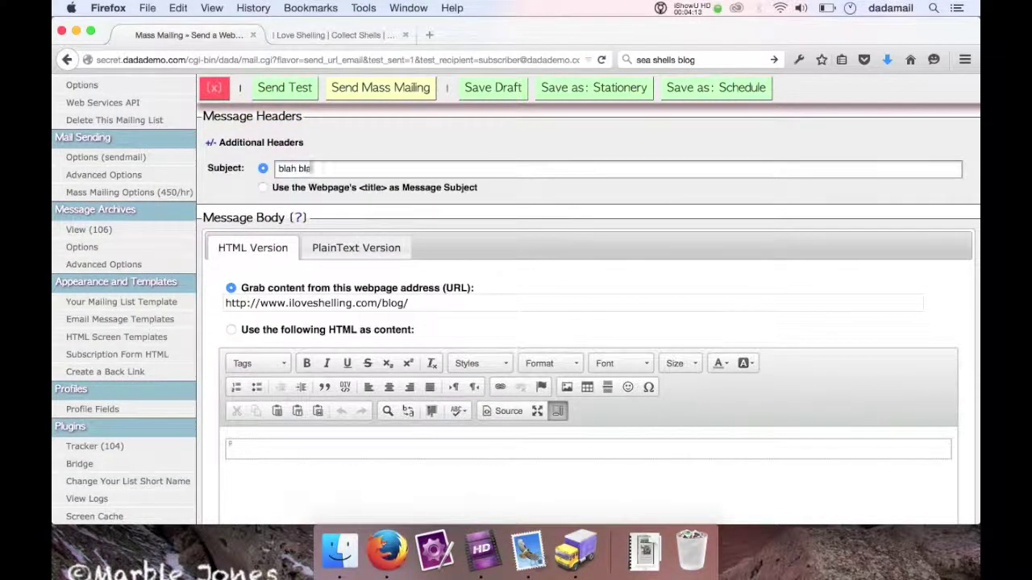
type("h blah")
left_click(321, 187)
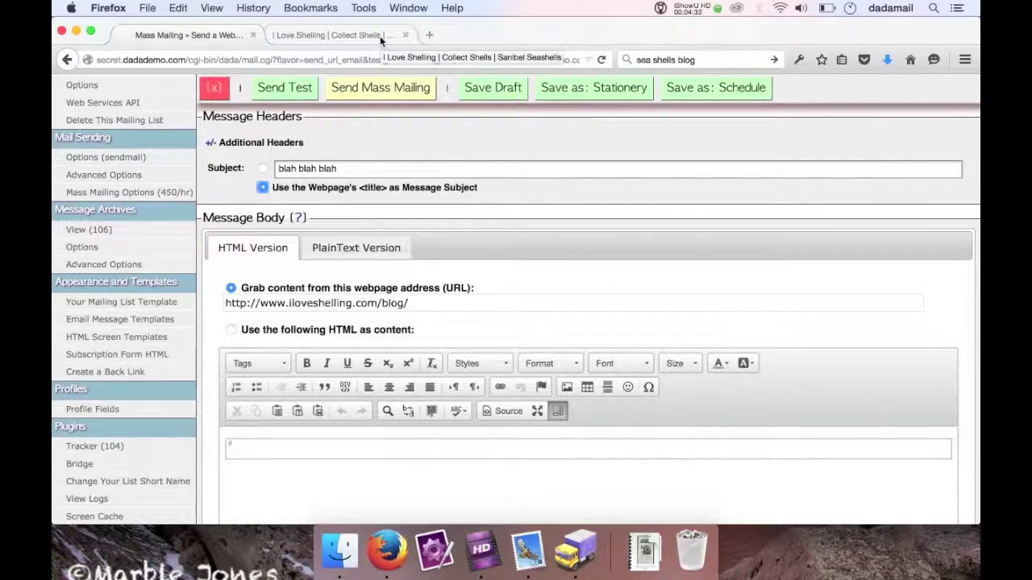
- Send a test of the cropped webpage mailing, then switch to Mail to fetch and open the received message
left_click(299, 87)
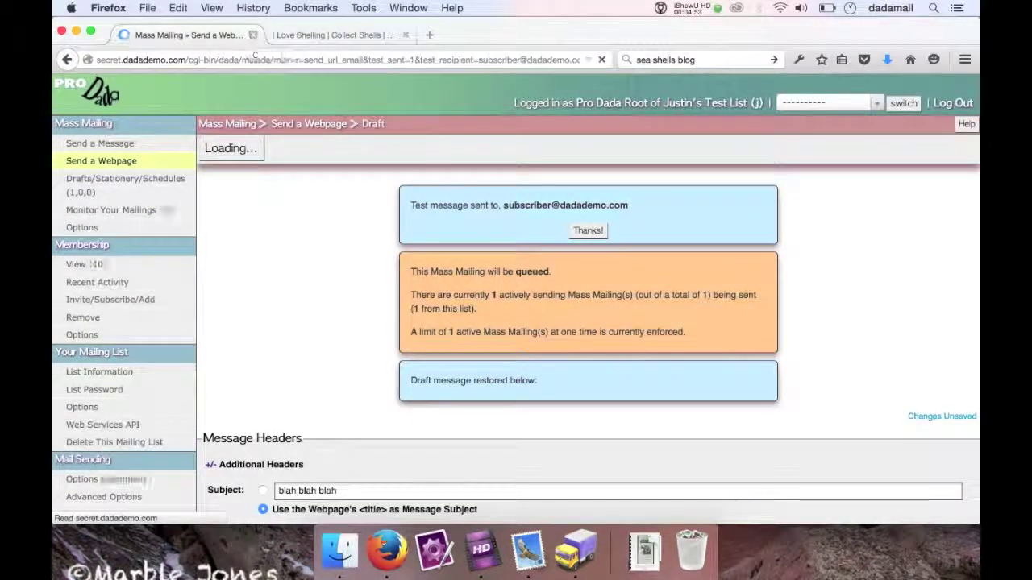
left_click(587, 231)
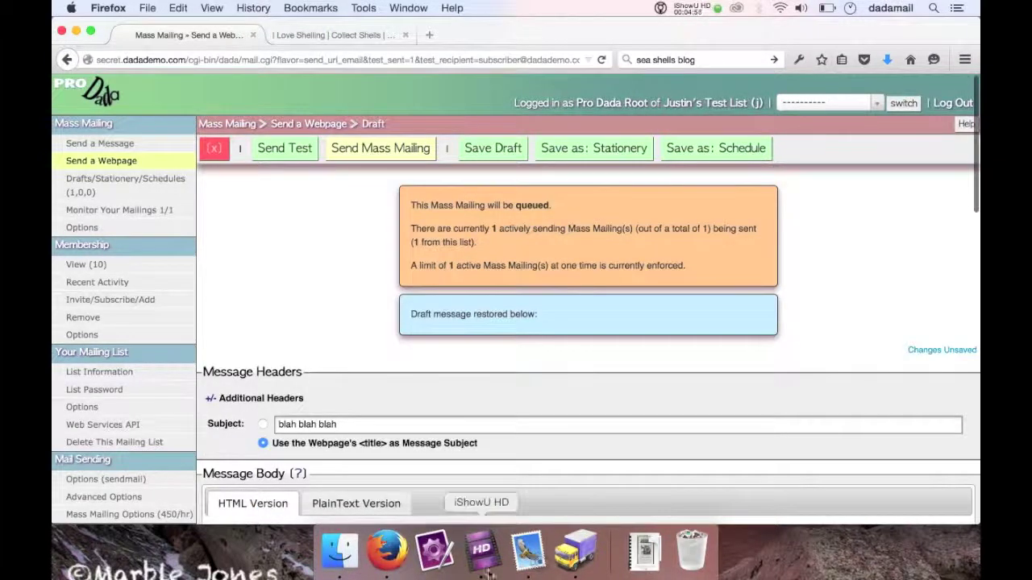
left_click(527, 551)
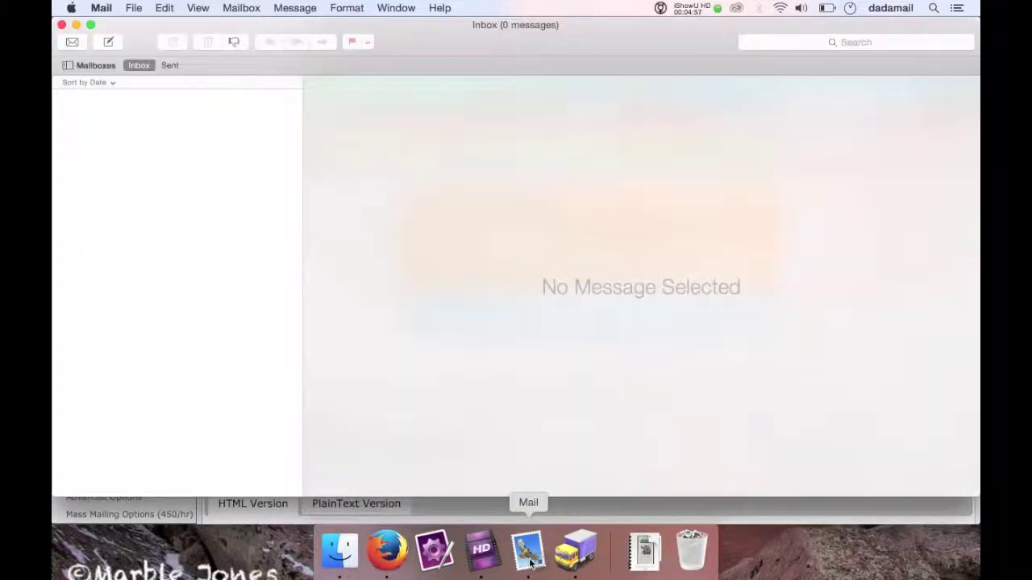
left_click(68, 42)
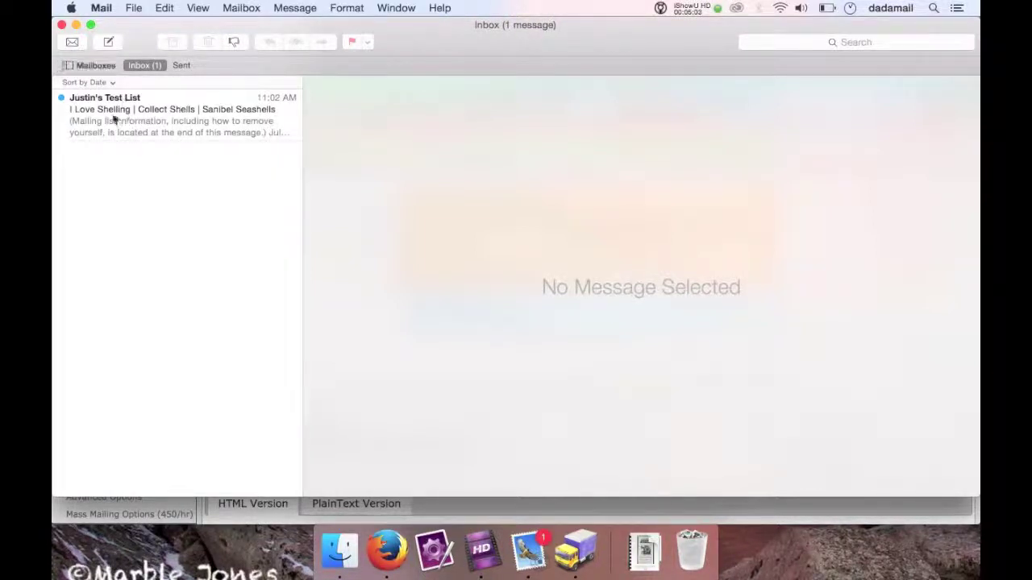
mouse_move(773, 51)
left_click(246, 117)
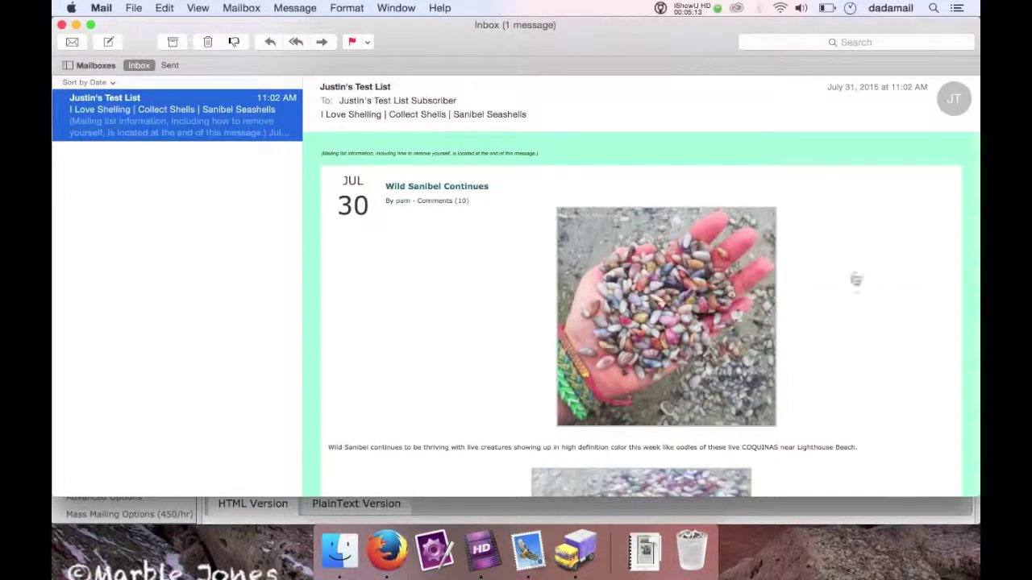
- Examine the received test message from beginning to end to check which parts of the blog page it contains
scroll(856, 279, "down", 5)
scroll(856, 279, "down", 15)
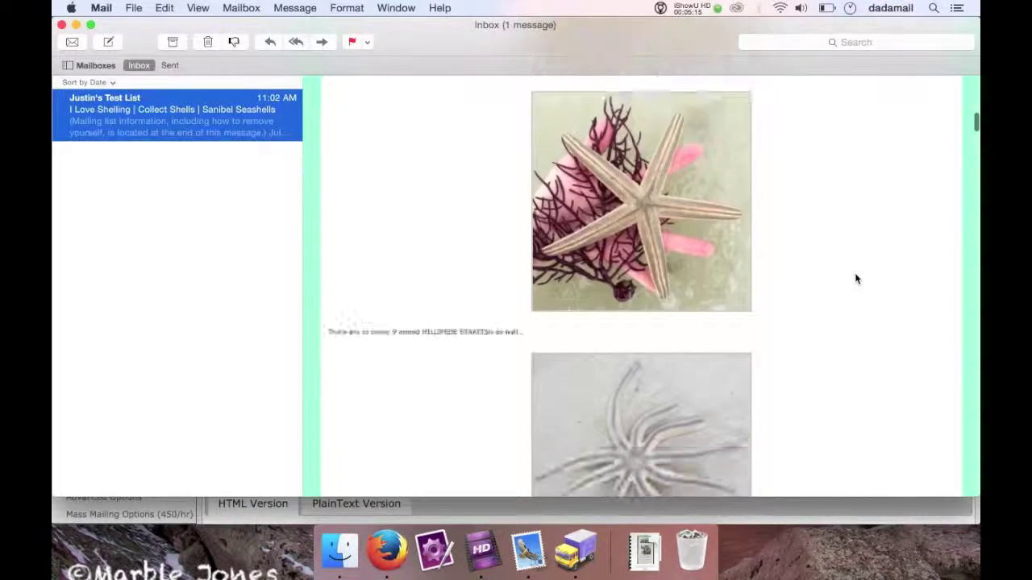
scroll(856, 279, "up", 20)
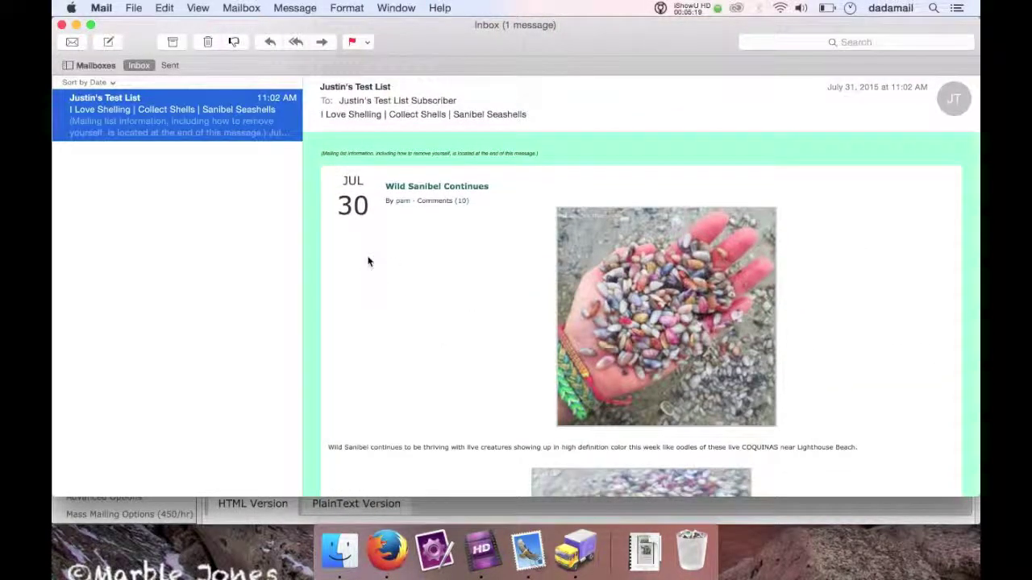
scroll(901, 349, "down", 4)
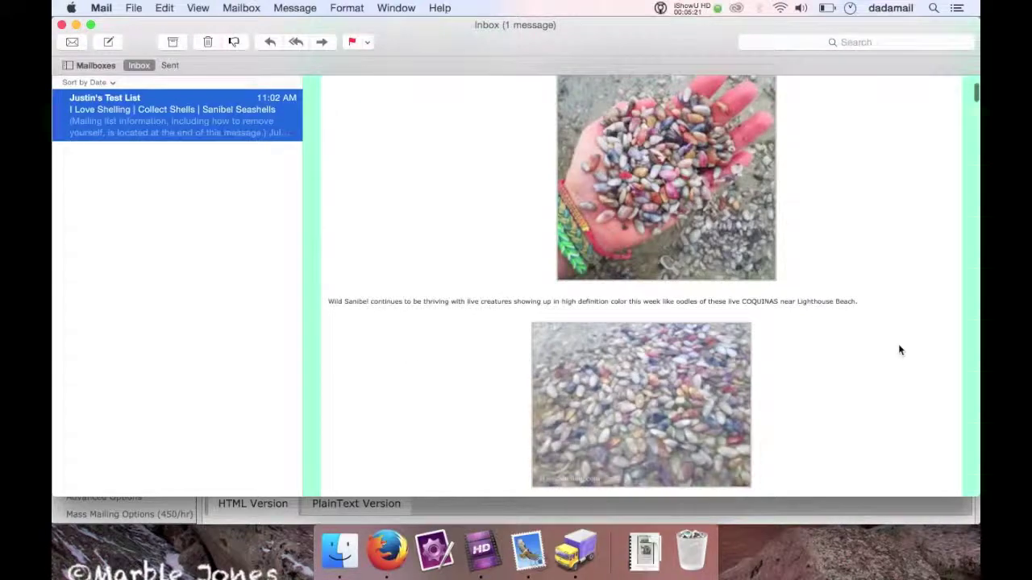
scroll(900, 350, "down", 2)
scroll(900, 350, "up", 6)
scroll(900, 350, "down", 20)
scroll(900, 350, "down", 10)
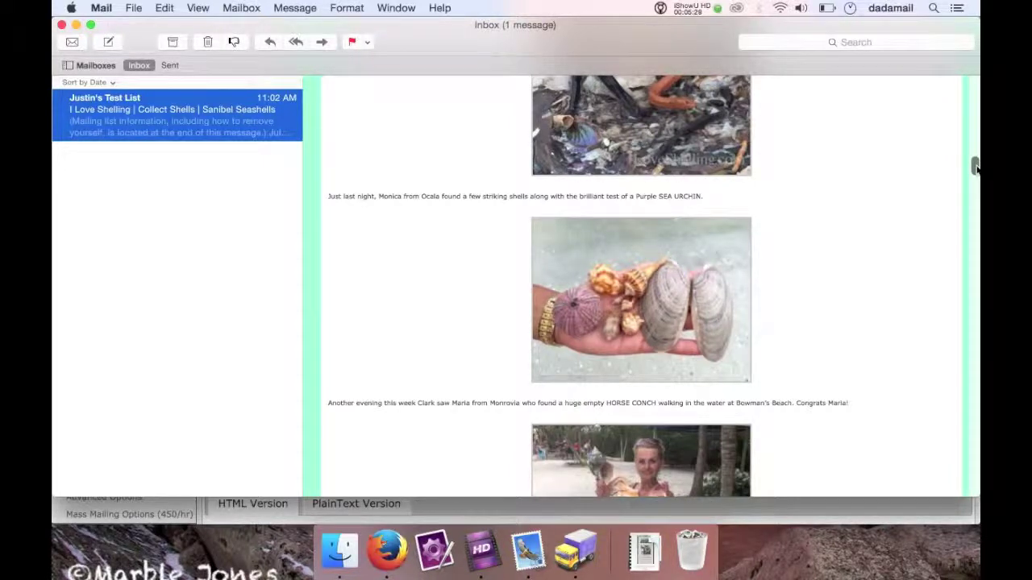
left_click_drag(975, 167, 955, 89)
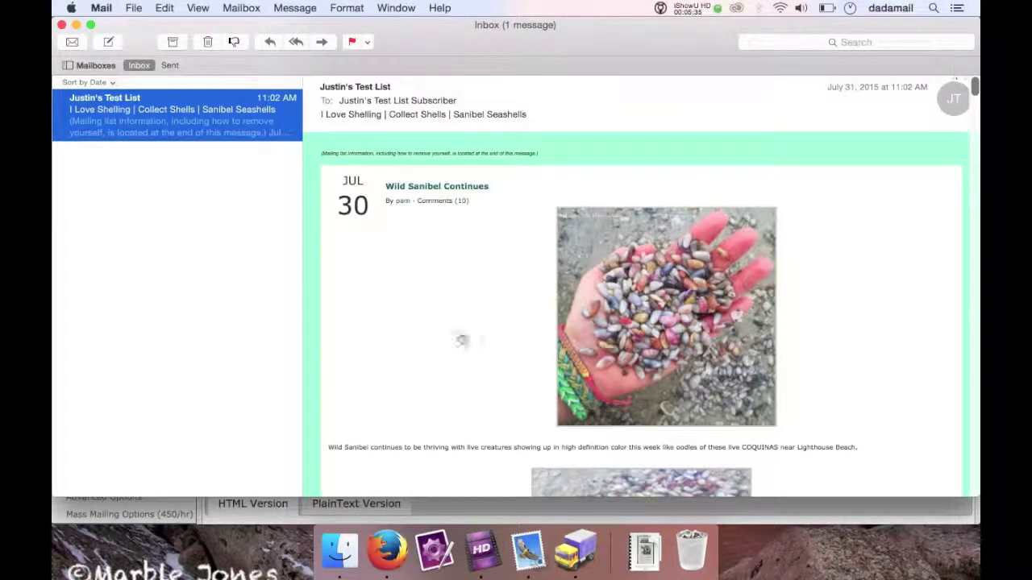
- Switch to Firefox and leave the mailing draft for dadamailproject.com, returning to the draft page
left_click(387, 549)
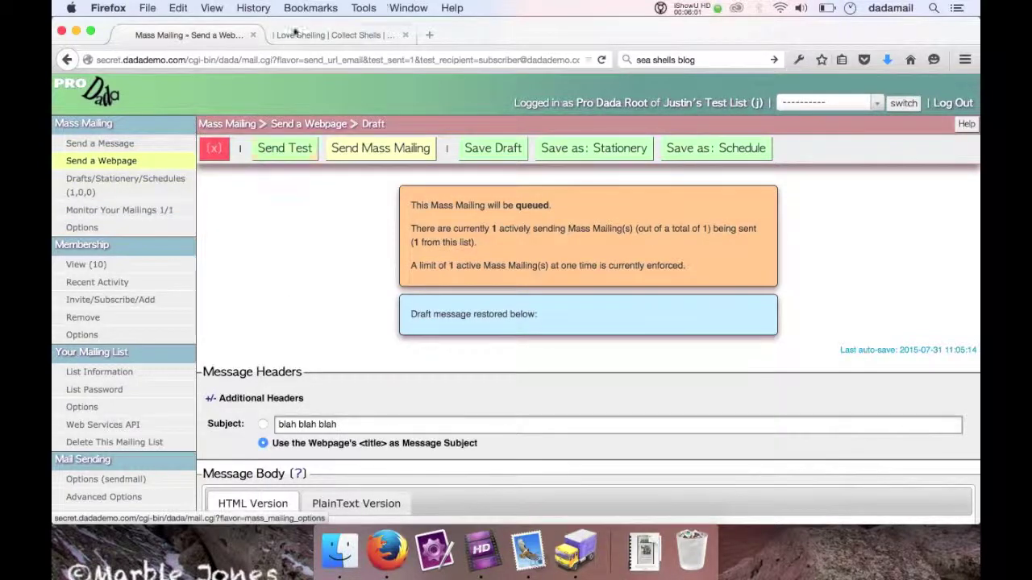
left_click(298, 59)
type("dadamailproject.com/")
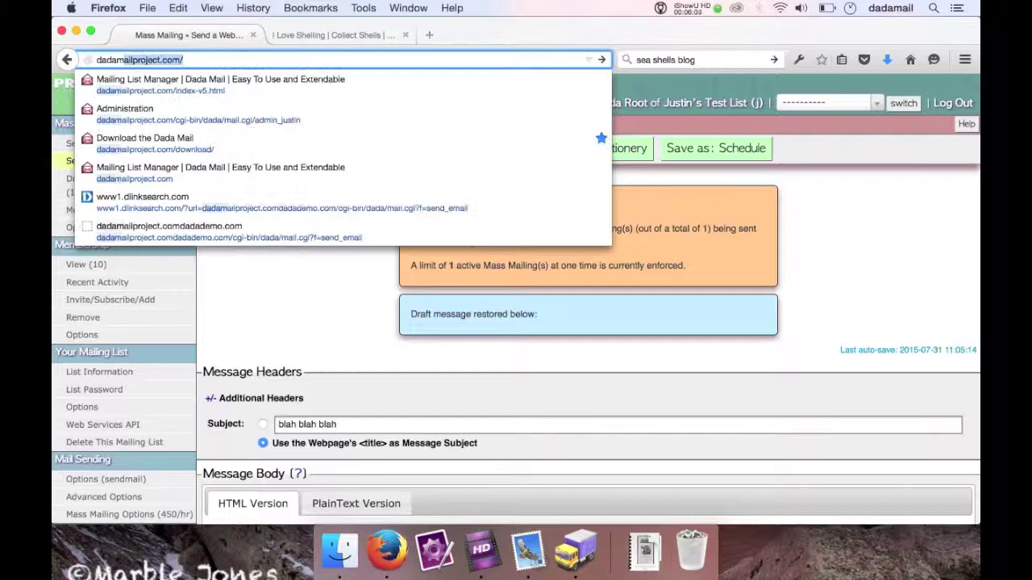
key("Return")
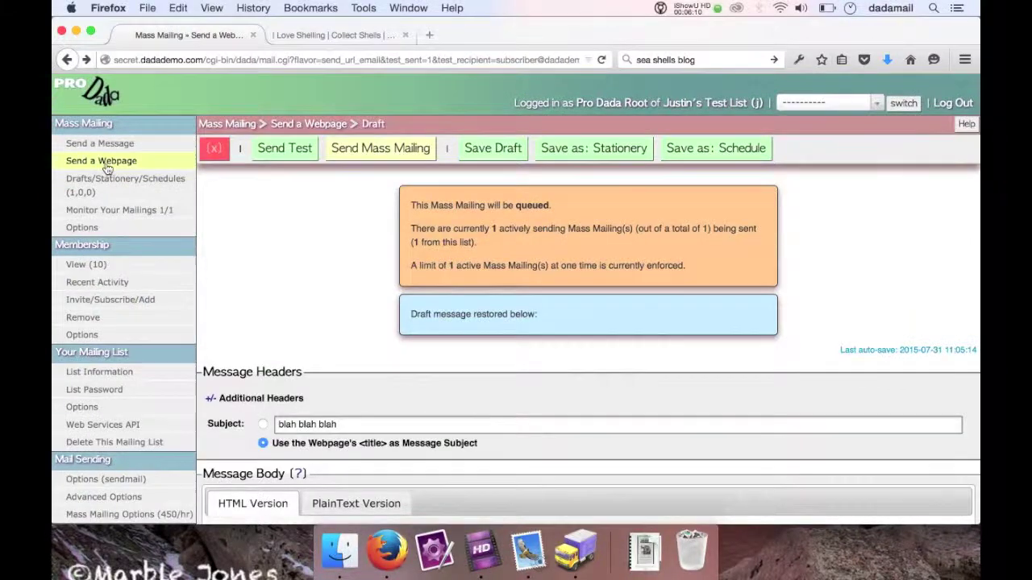
- Reload the Send a Webpage form, then reopen the "blah blah blah" draft from the list of saved drafts
left_click(105, 164)
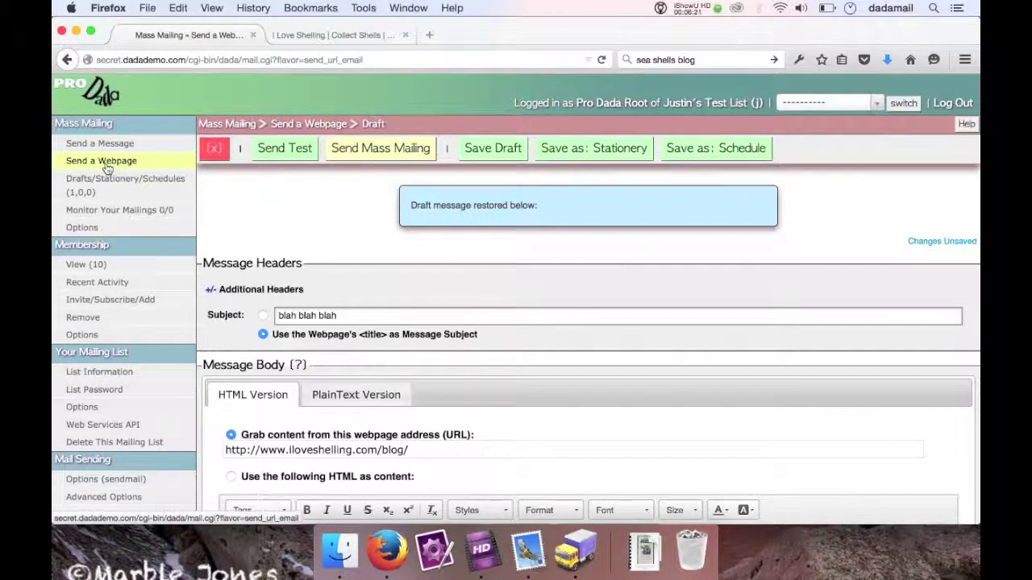
left_click(109, 187)
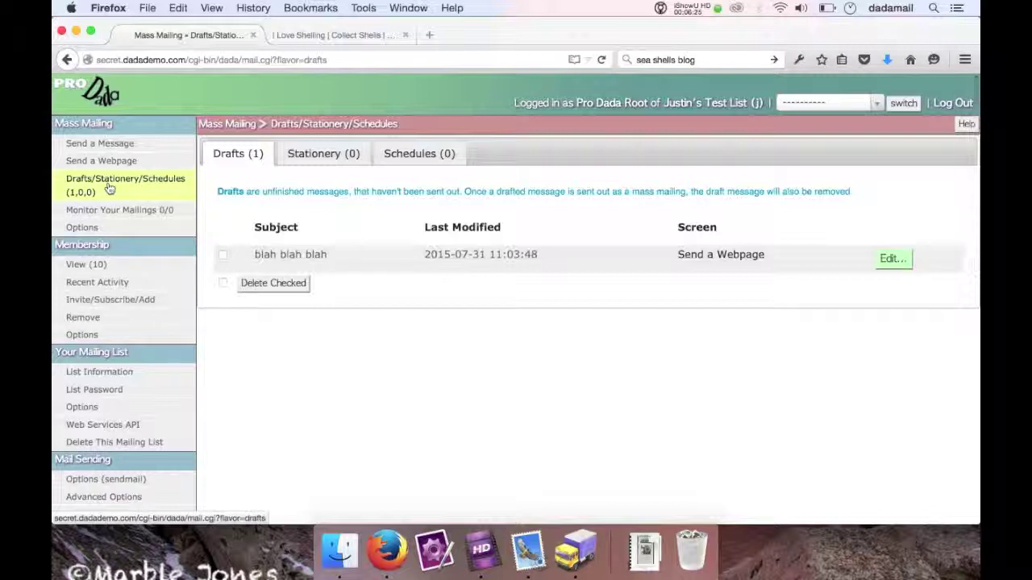
left_click(295, 255)
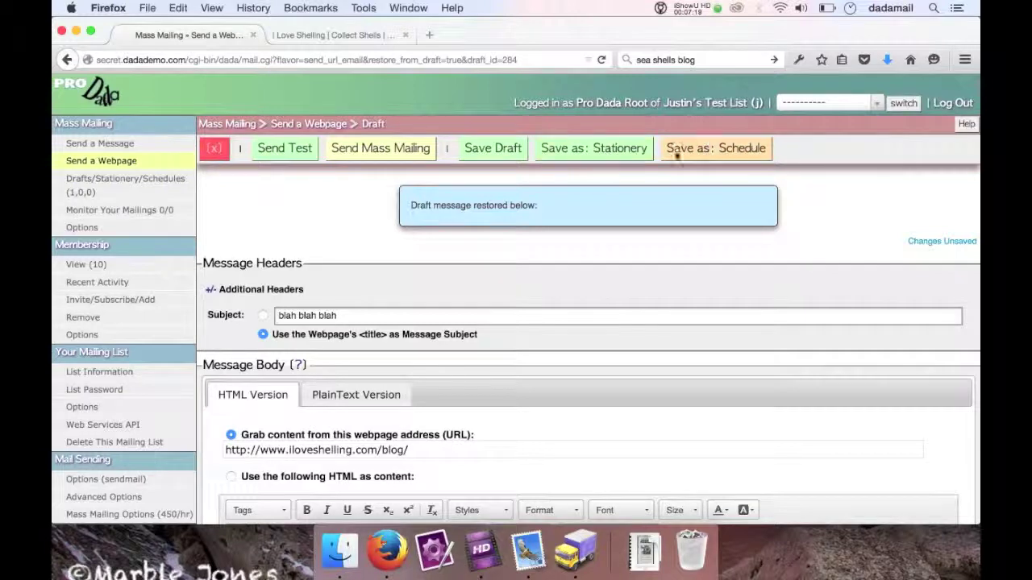
- Save the webpage draft as a schedule and look over its scheduling options and message settings
left_click(702, 152)
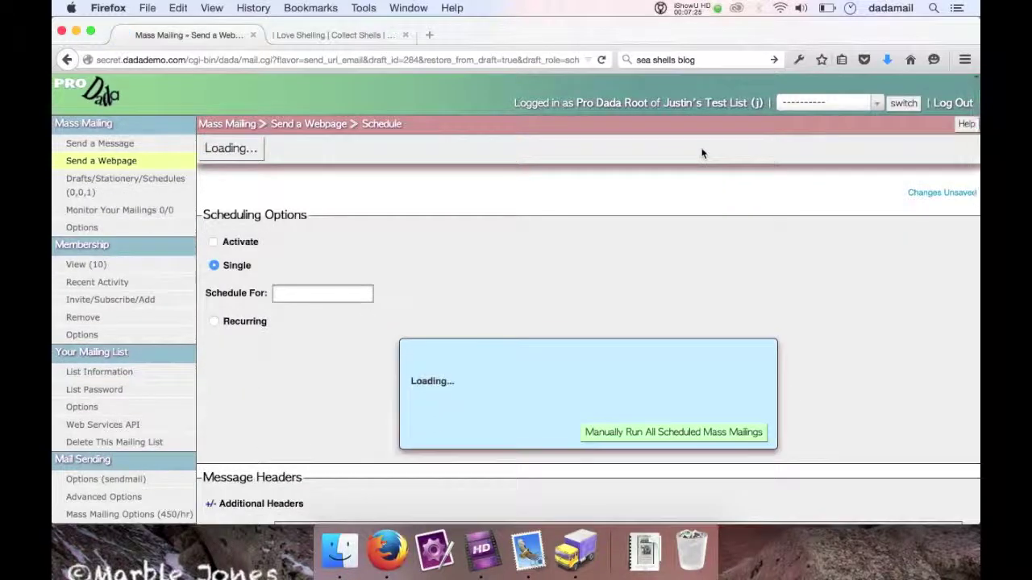
scroll(775, 307, "down", 10)
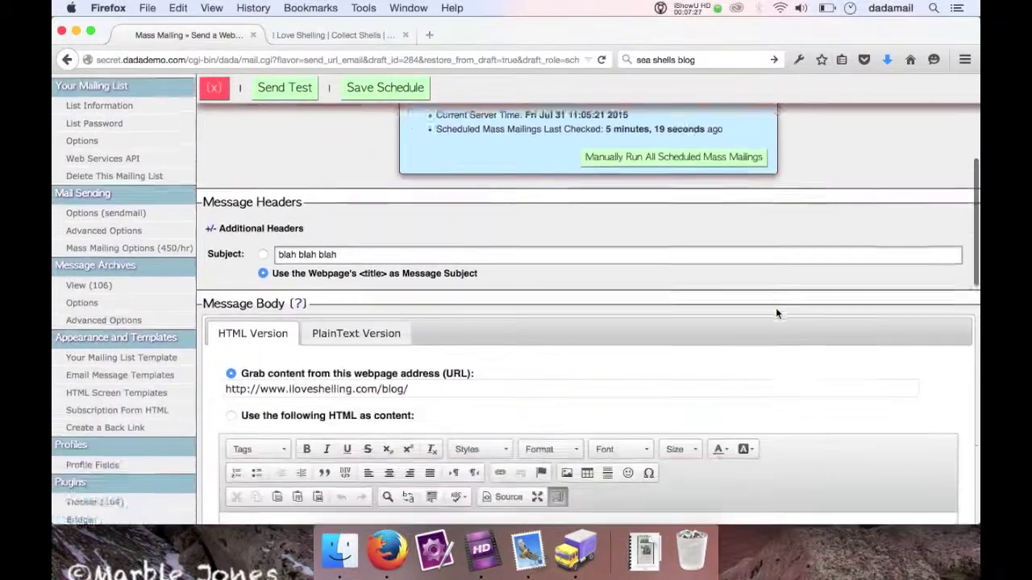
scroll(775, 308, "down", 5)
scroll(776, 308, "up", 20)
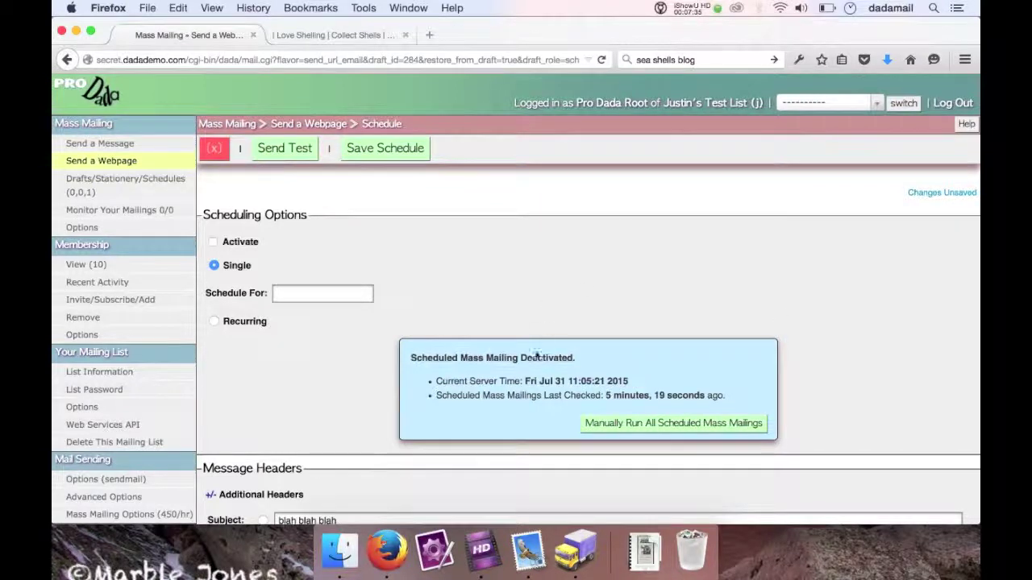
scroll(393, 221, "down", 2)
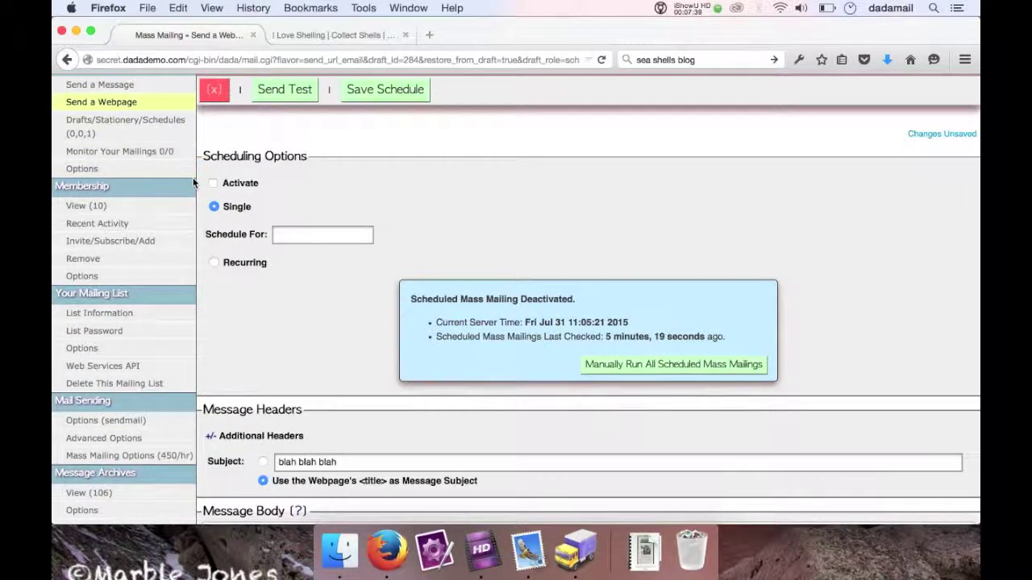
- Activate the scheduled mailing and set it as a single mailing for 2015-08-01 at 11:07:09
left_click(234, 188)
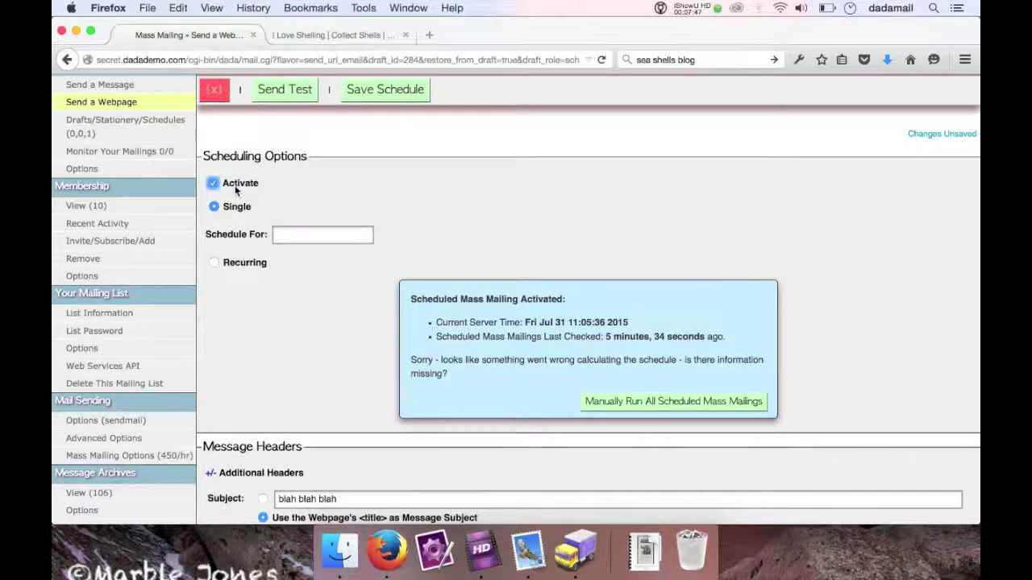
left_click(278, 235)
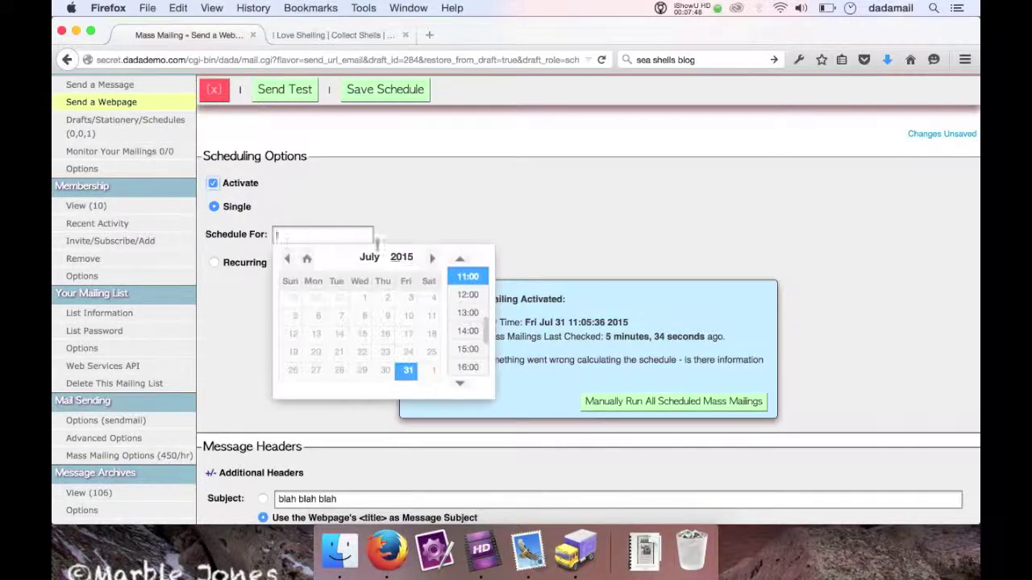
left_click(431, 258)
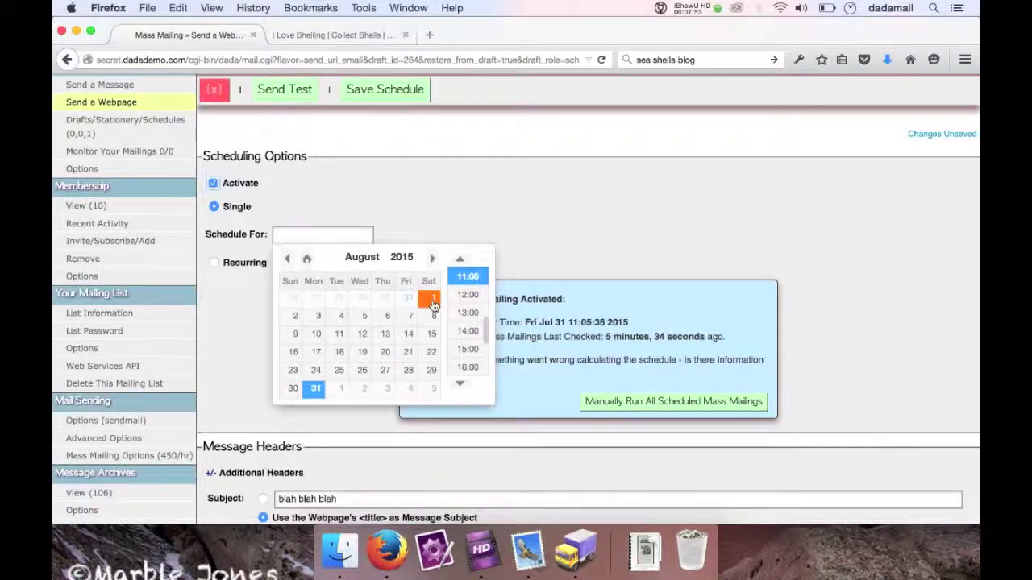
left_click(432, 297)
left_click(495, 236)
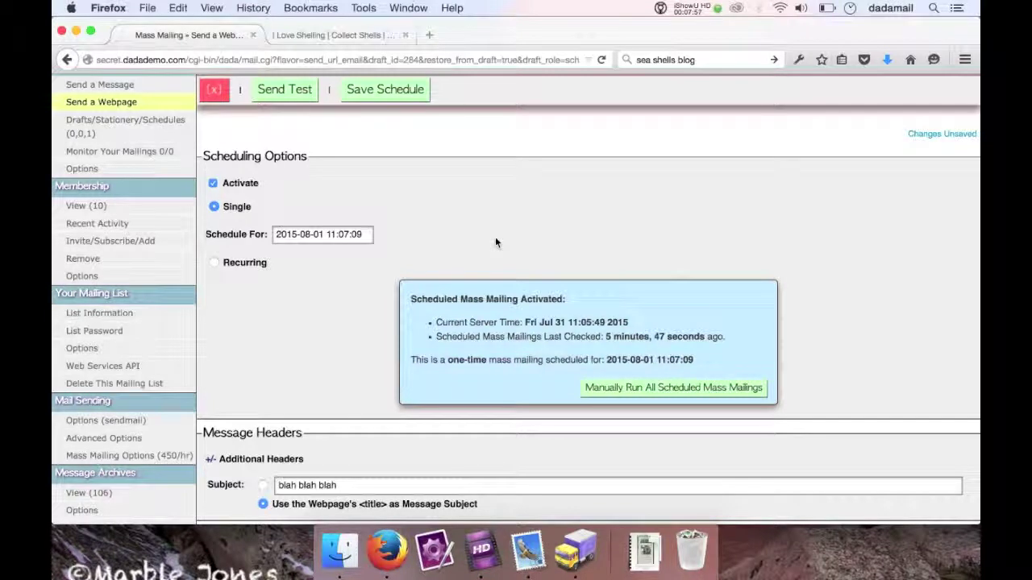
- Switch the schedule to recurring with a starting date of 2015-07-31
left_click(261, 264)
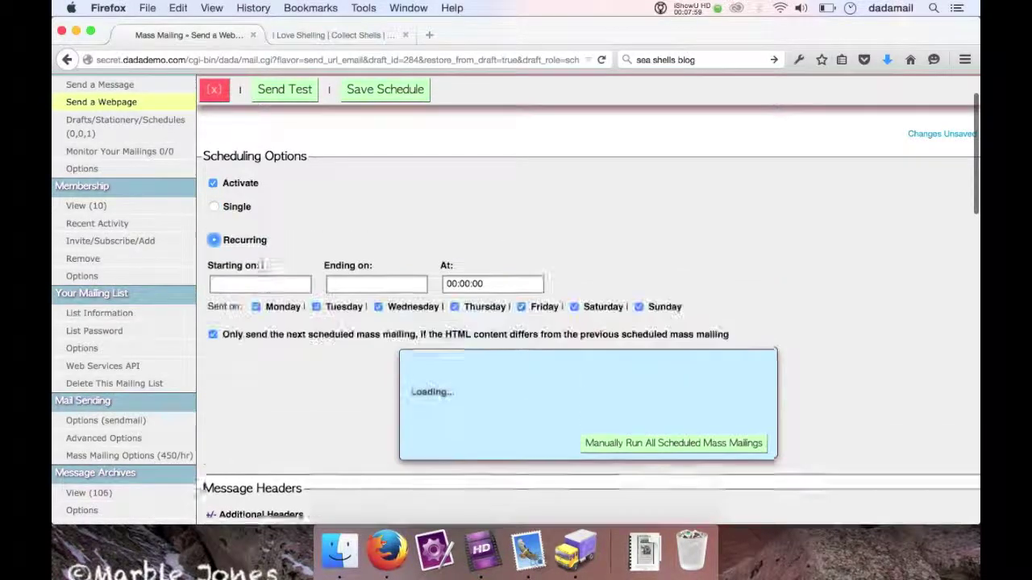
left_click(260, 274)
left_click(337, 413)
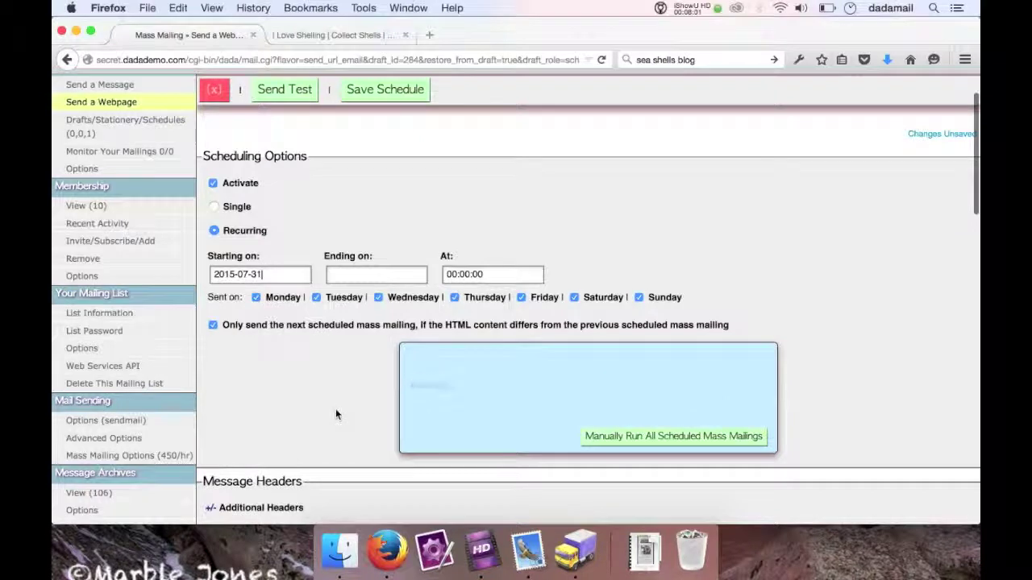
- Set the recurring schedule's ending date to 2016-08-01
left_click(375, 274)
left_click(487, 299)
left_click(487, 298)
left_click(487, 298)
left_click(486, 298)
left_click(487, 298)
left_click(486, 298)
left_click(487, 298)
left_click(487, 298)
left_click(486, 298)
left_click(487, 299)
left_click(487, 299)
left_click(375, 339)
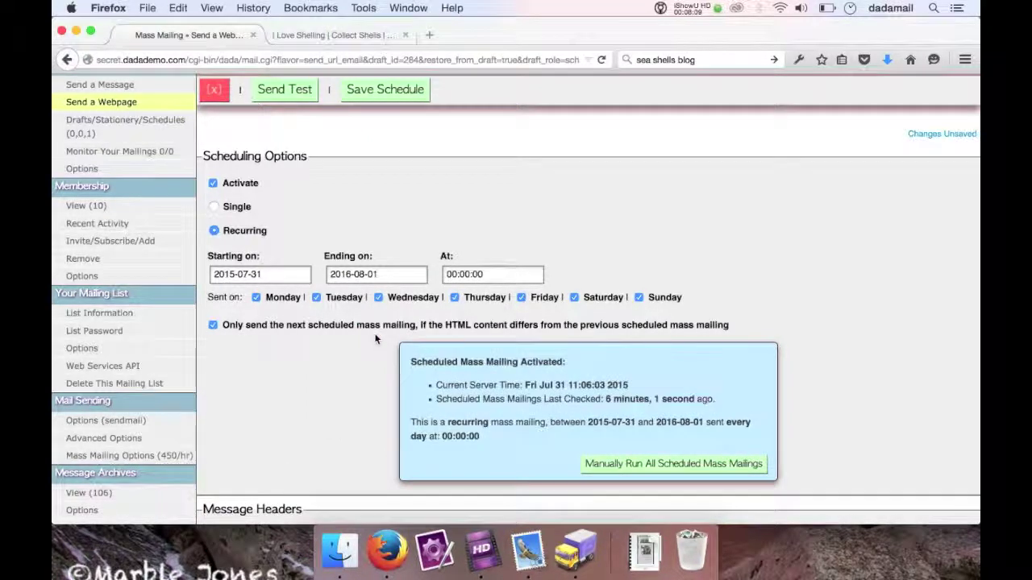
- Set the recurring mailing's sending time to 09:00:00 and limit its sending days to Monday only
left_click(479, 275)
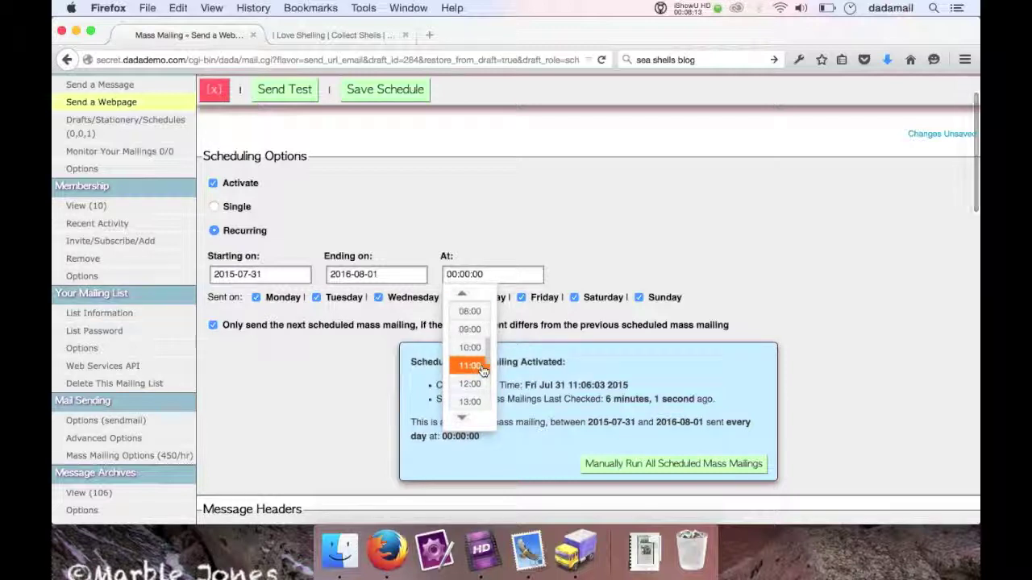
left_click(469, 330)
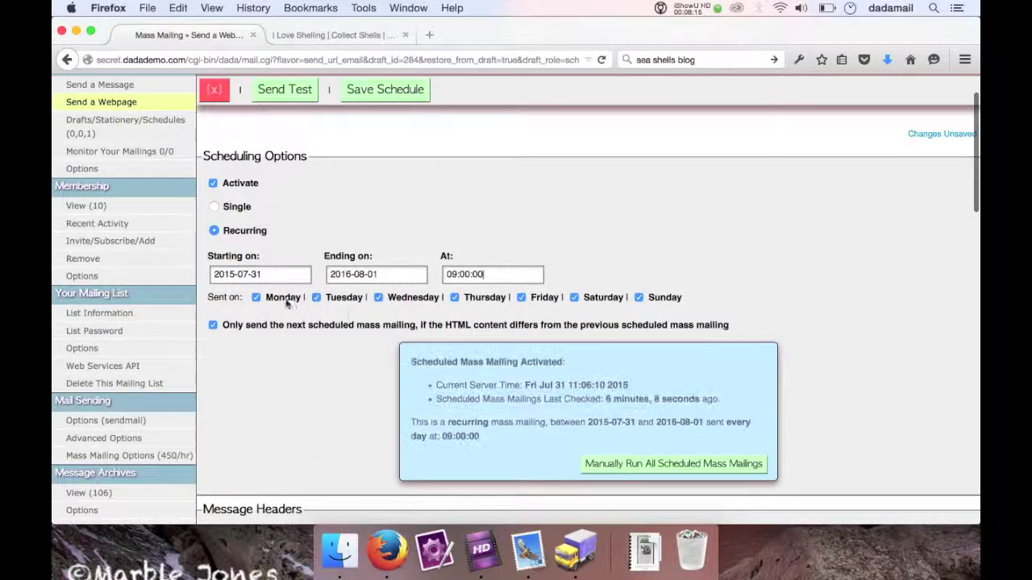
left_click(318, 299)
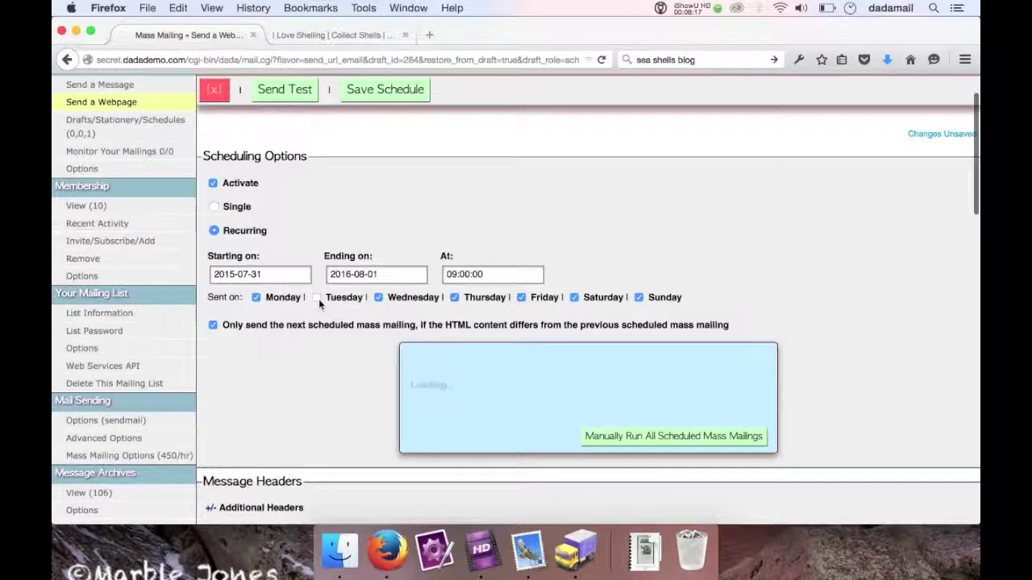
left_click(378, 298)
left_click(454, 297)
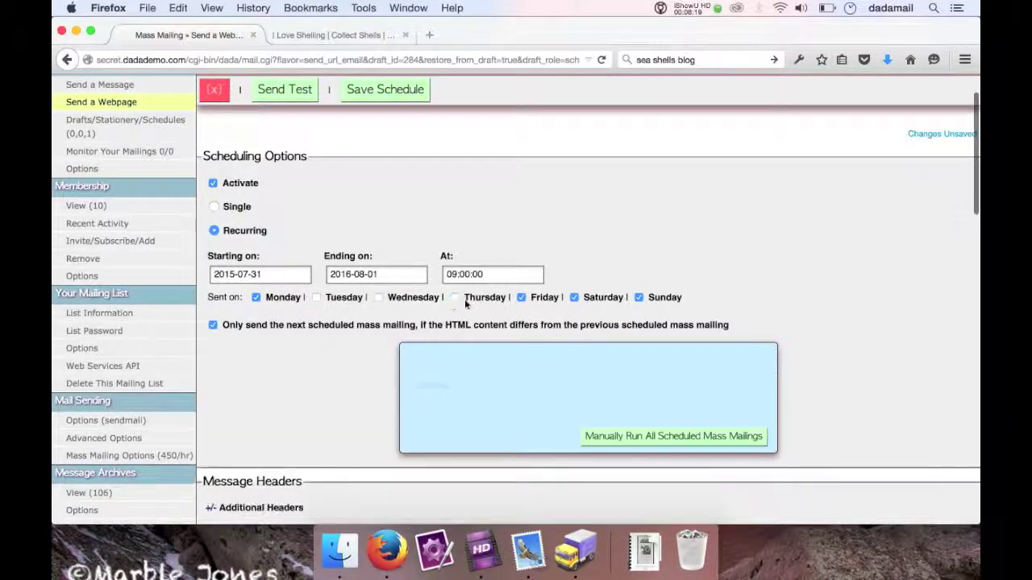
left_click(521, 298)
left_click(574, 297)
left_click(639, 298)
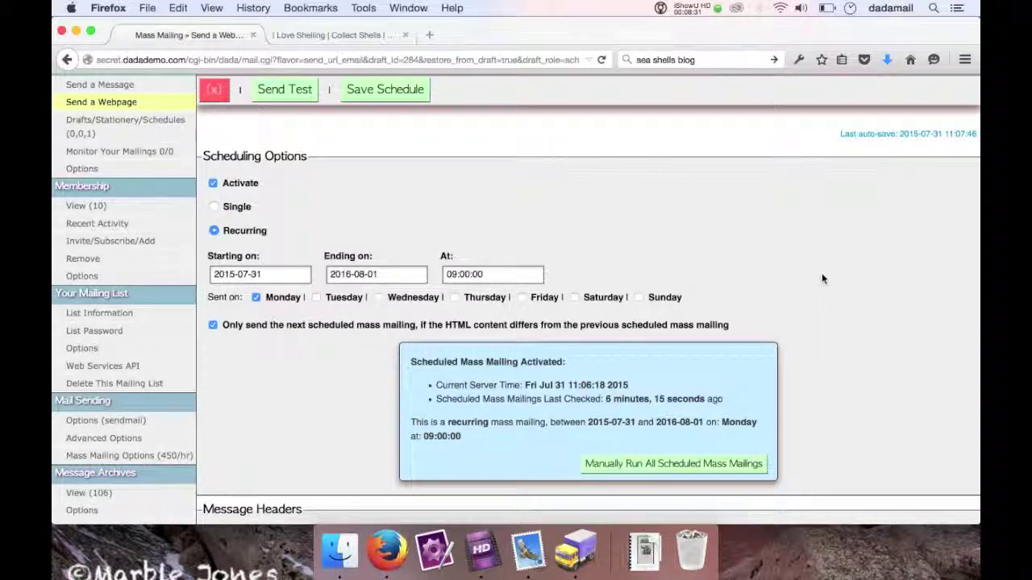
- Look over the mailing's headers, webpage address and remaining settings, and save the schedule
scroll(823, 279, "down", 5)
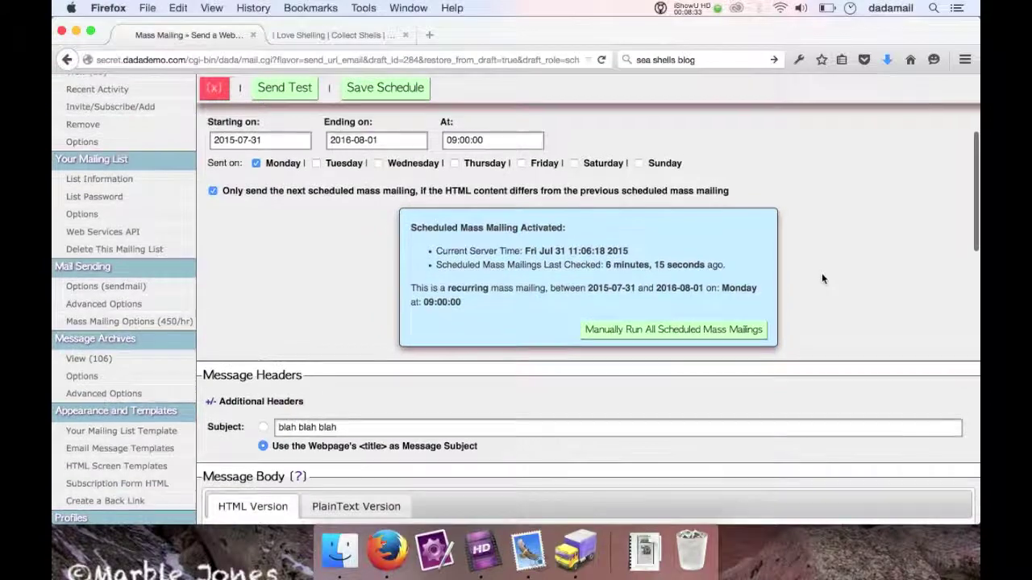
scroll(822, 279, "down", 3)
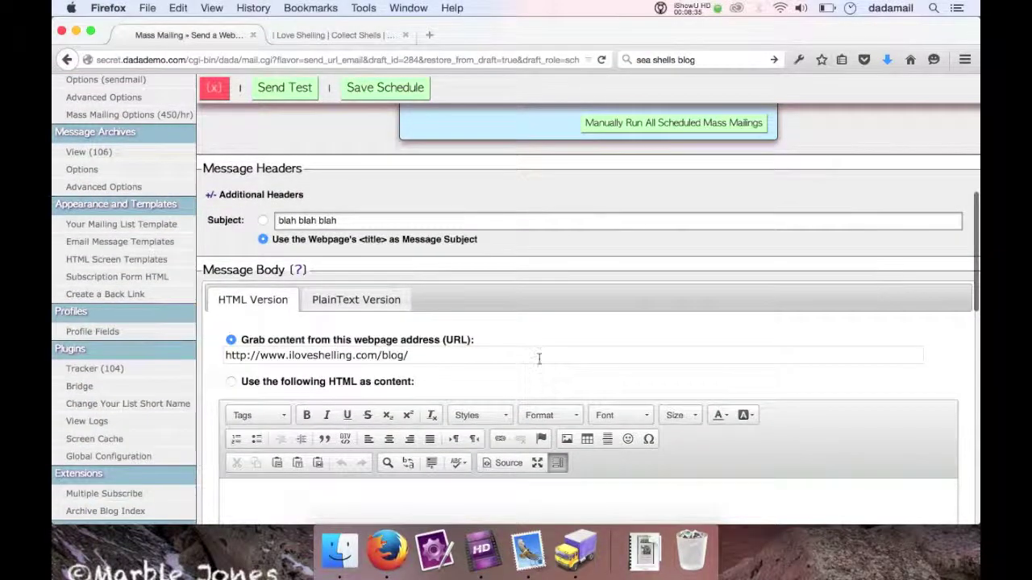
scroll(532, 360, "down", 2)
scroll(540, 363, "down", 10)
scroll(540, 363, "up", 20)
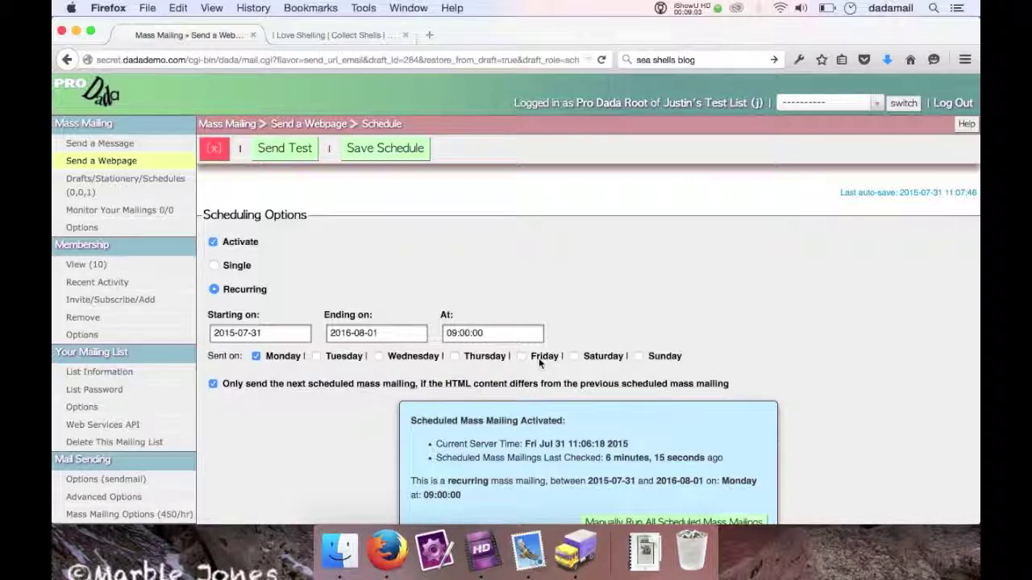
scroll(538, 358, "down", 2)
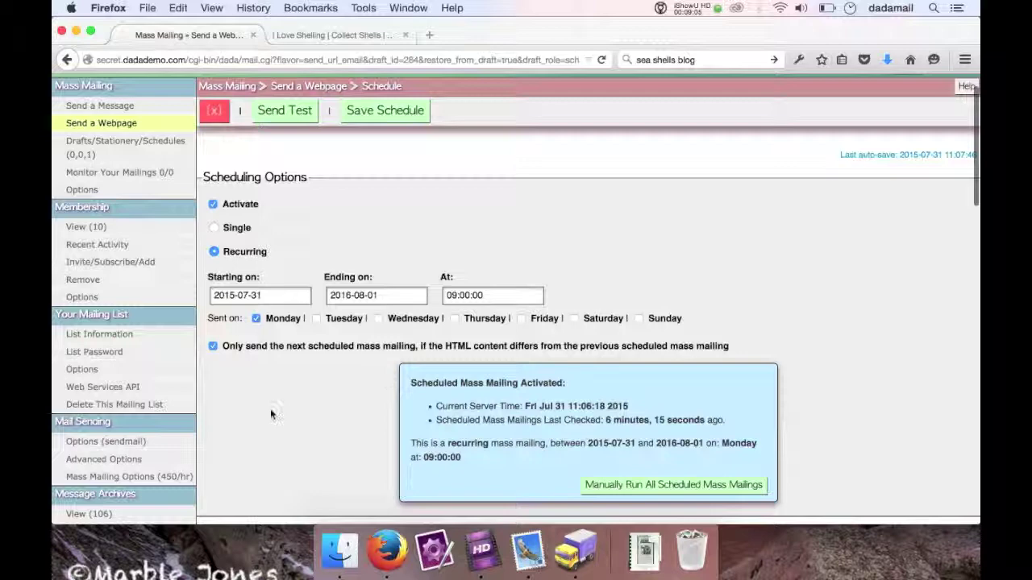
scroll(271, 414, "up", 2)
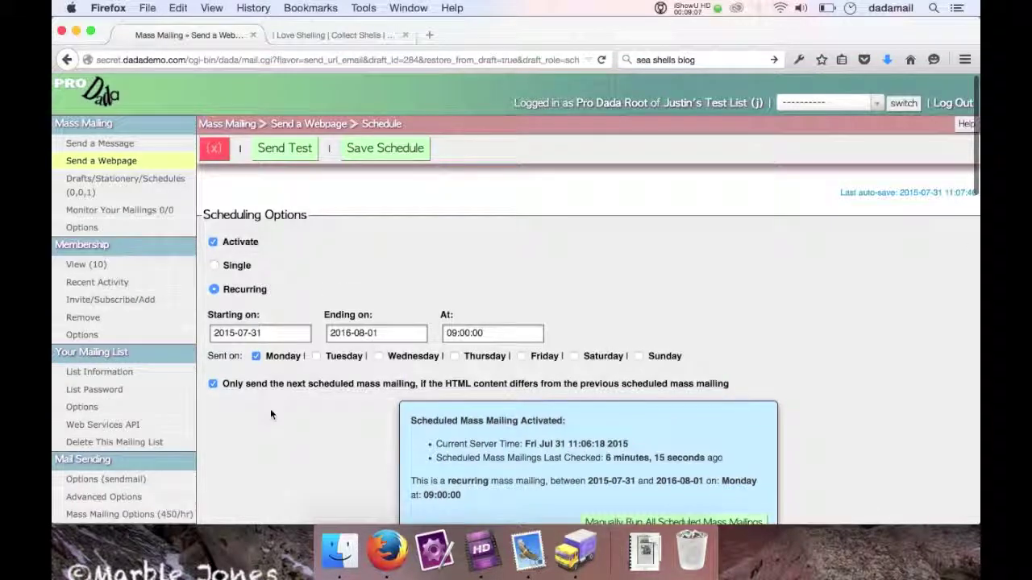
left_click(386, 154)
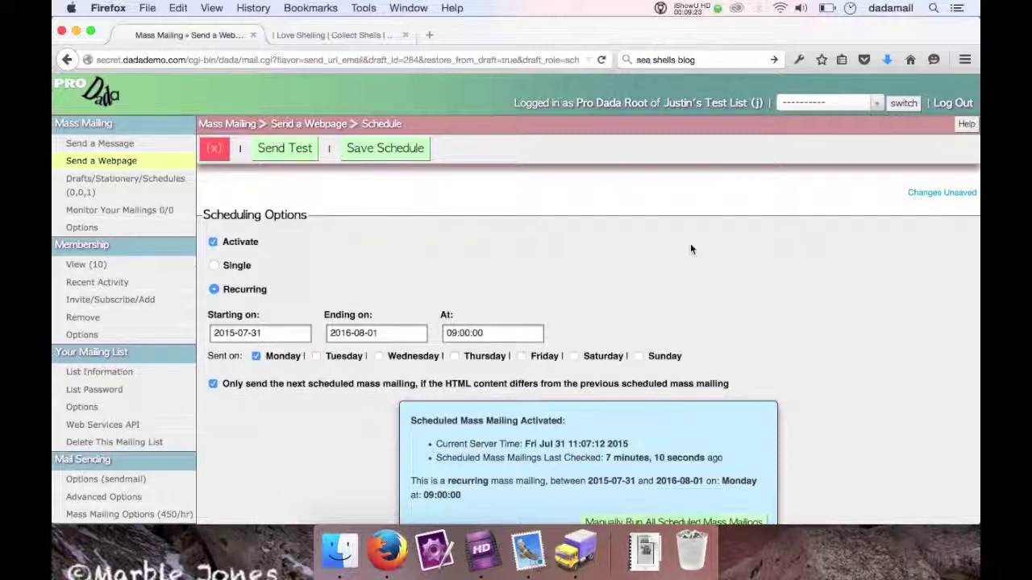
- Manually run all scheduled mass mailings, examine the report's recurrence dates, sending day and next run time, and close the report
scroll(777, 368, "down", 3)
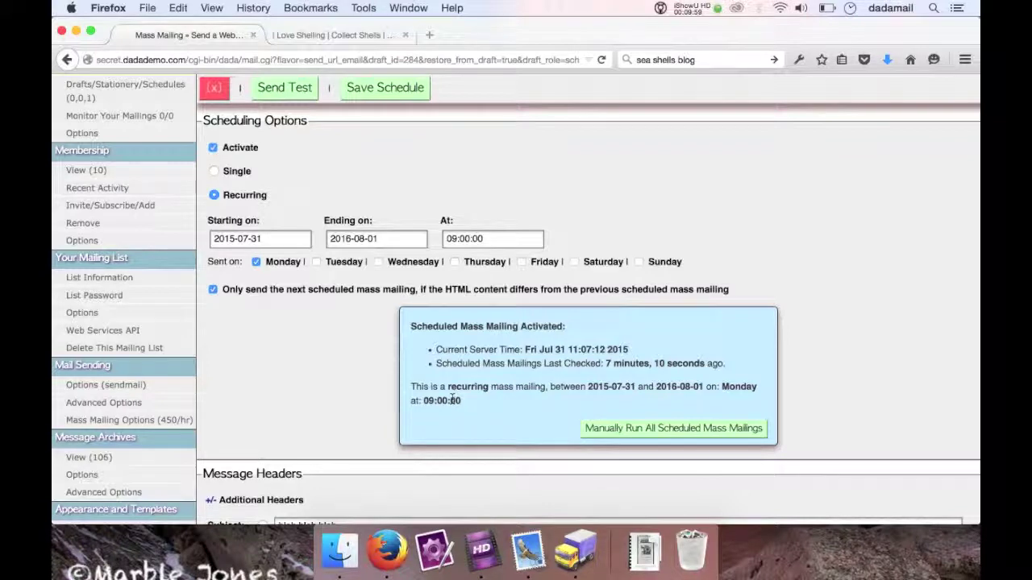
left_click(646, 430)
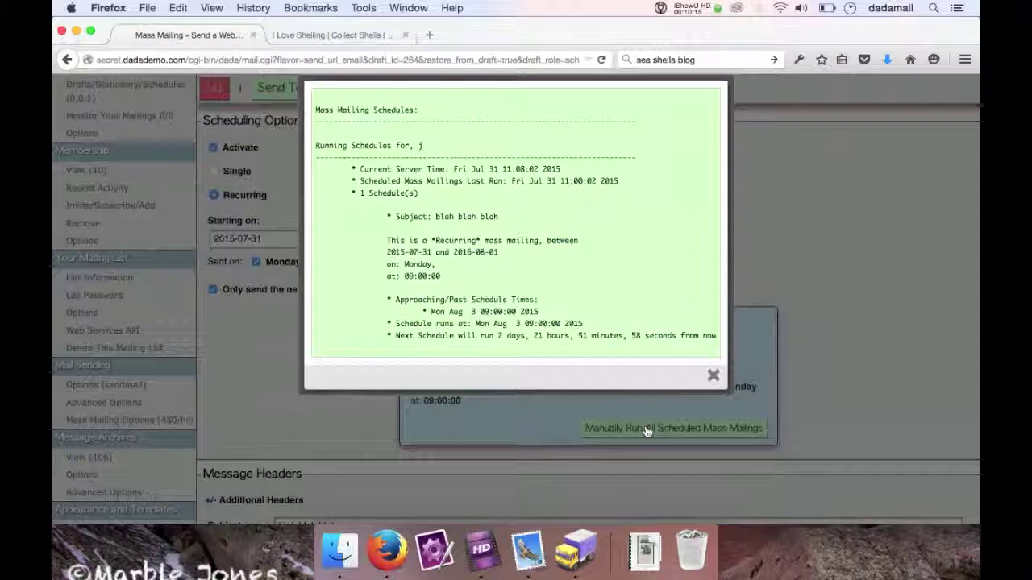
left_click_drag(362, 194, 436, 194)
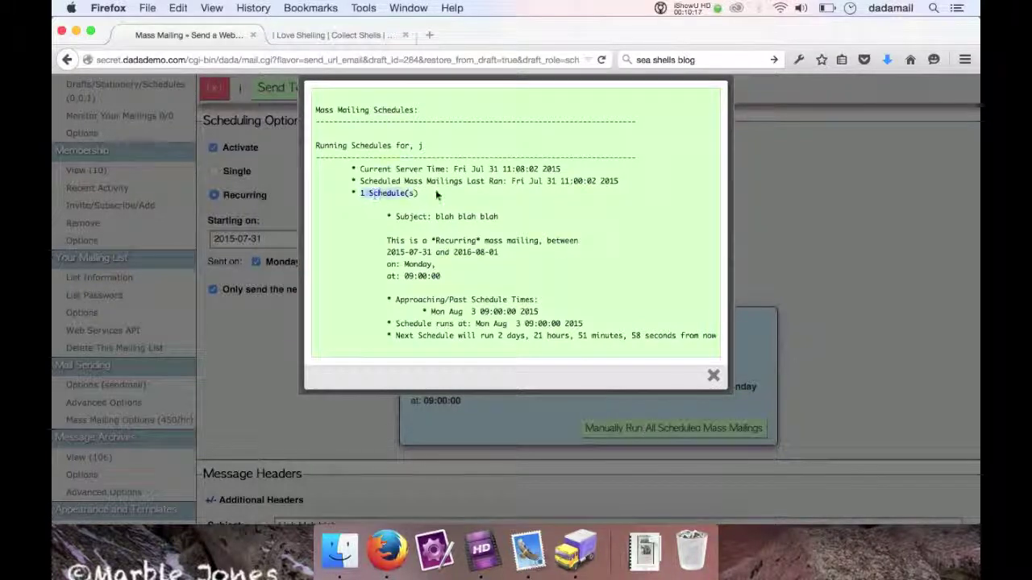
left_click_drag(387, 240, 577, 240)
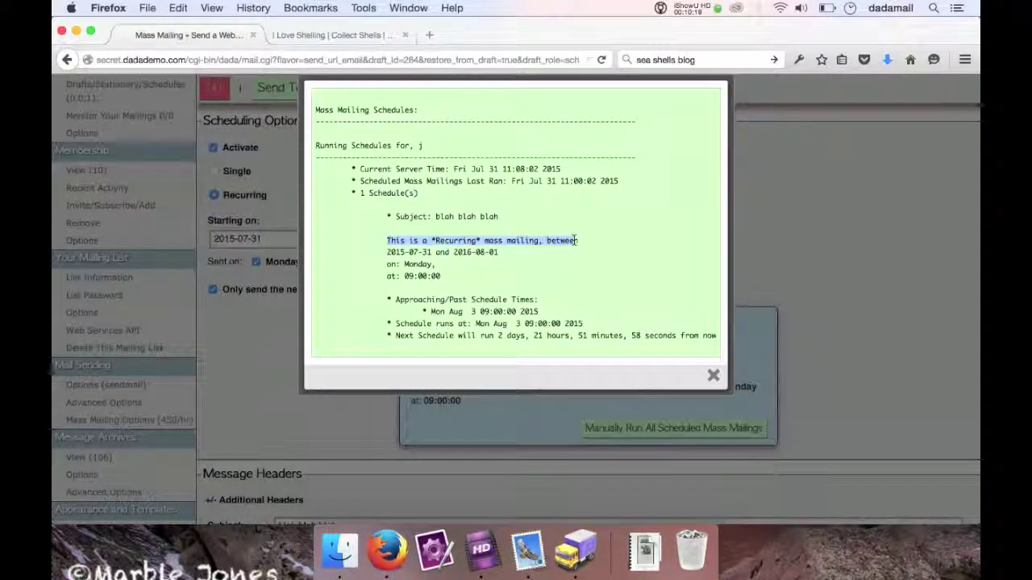
left_click_drag(387, 251, 527, 244)
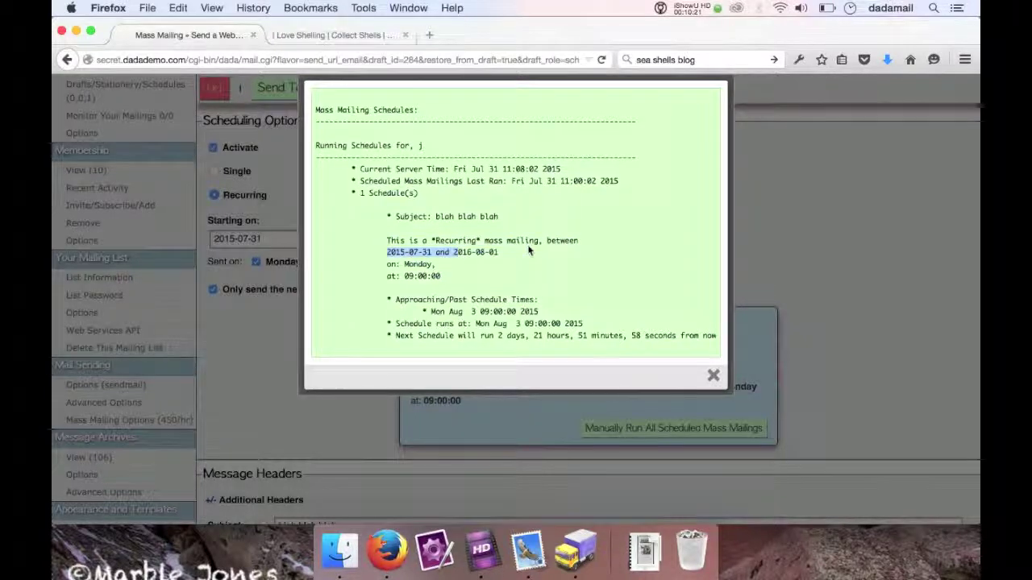
scroll(528, 244, "down", 2)
left_click_drag(387, 263, 387, 307)
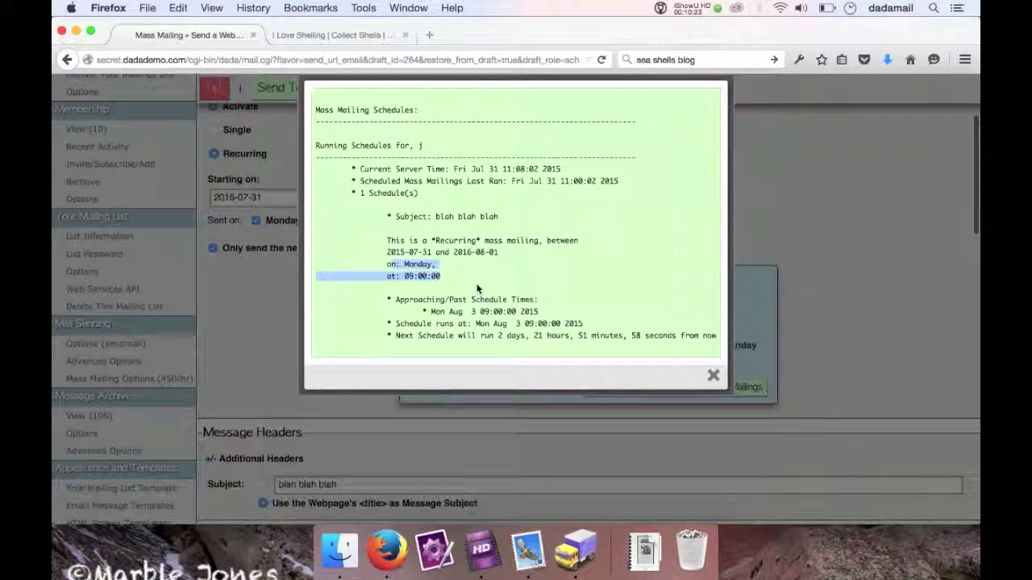
scroll(386, 307, "down", 2)
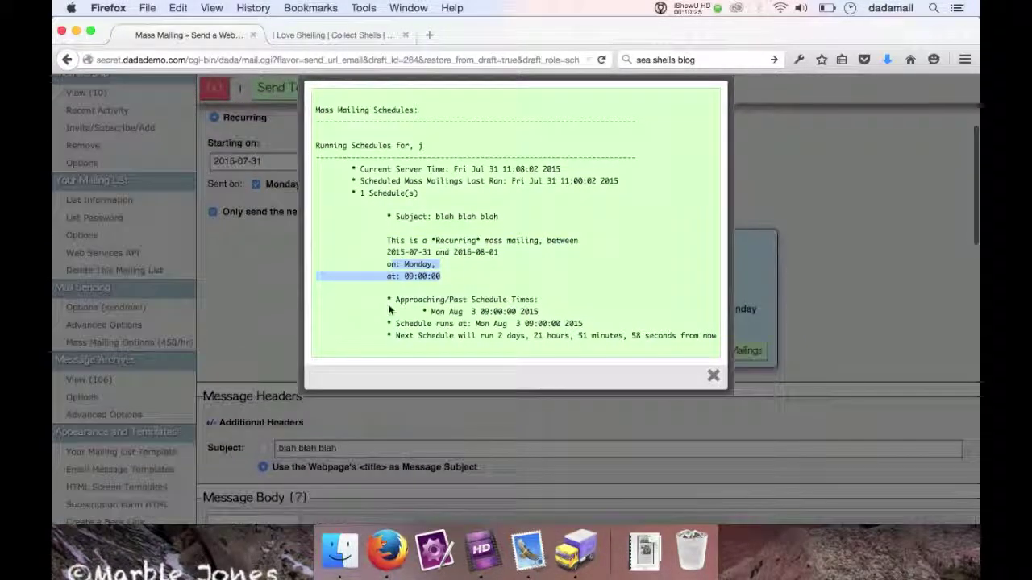
left_click_drag(387, 299, 572, 309)
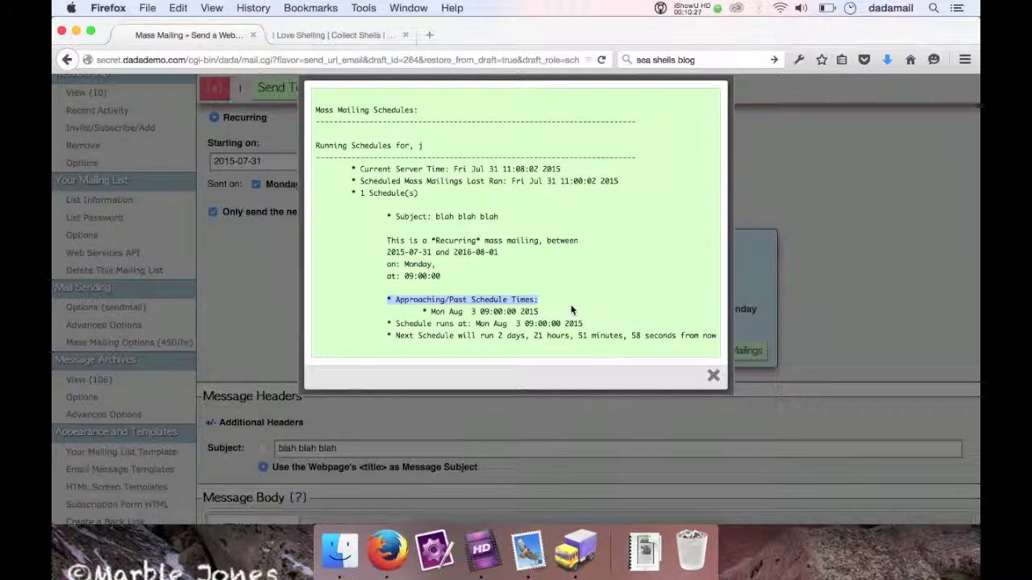
left_click_drag(430, 311, 541, 320)
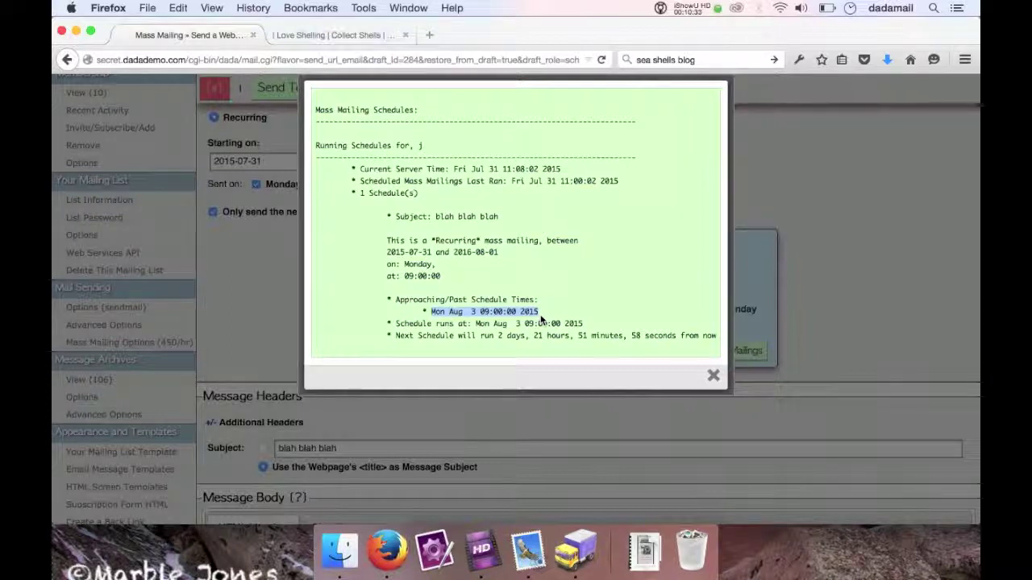
left_click_drag(524, 324, 582, 325)
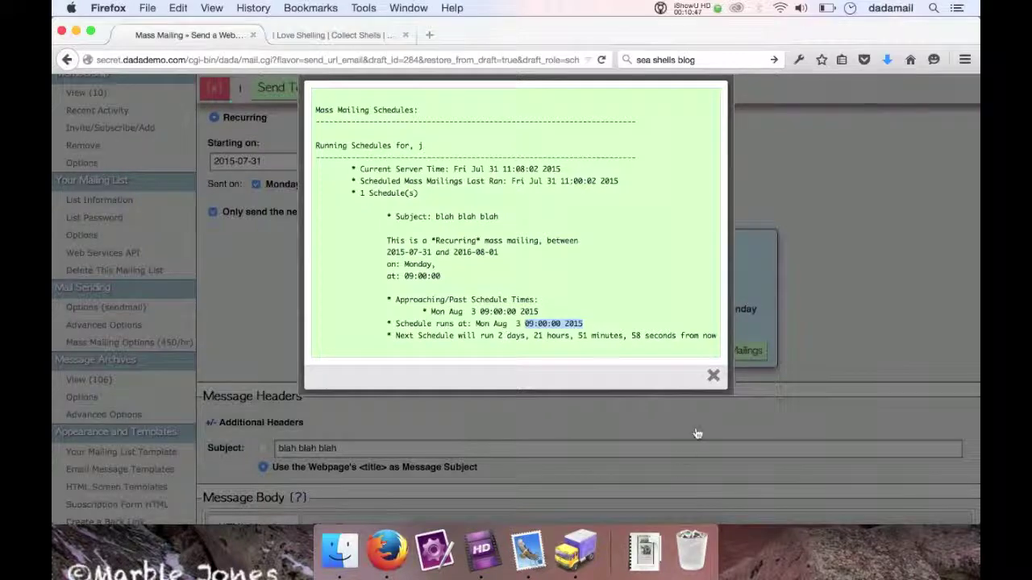
left_click(713, 376)
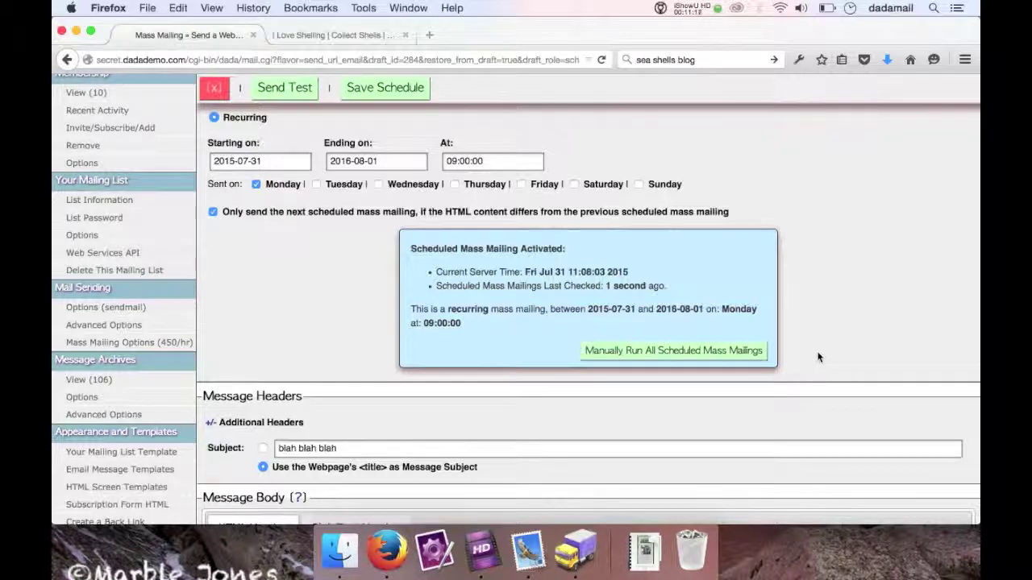
- View the iloveshelling.com blog page and return to the scheduled mailing
left_click(335, 35)
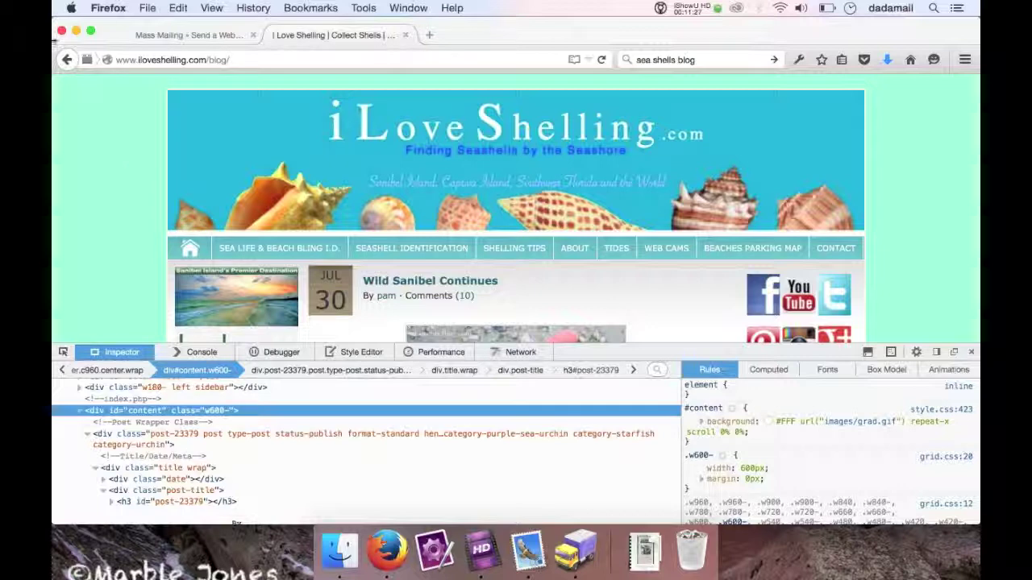
left_click(138, 37)
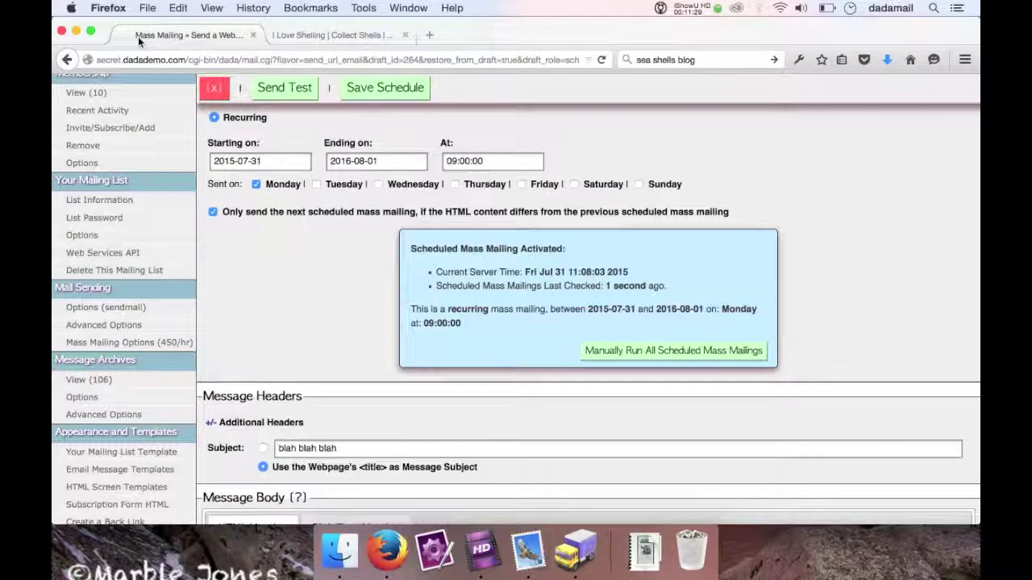